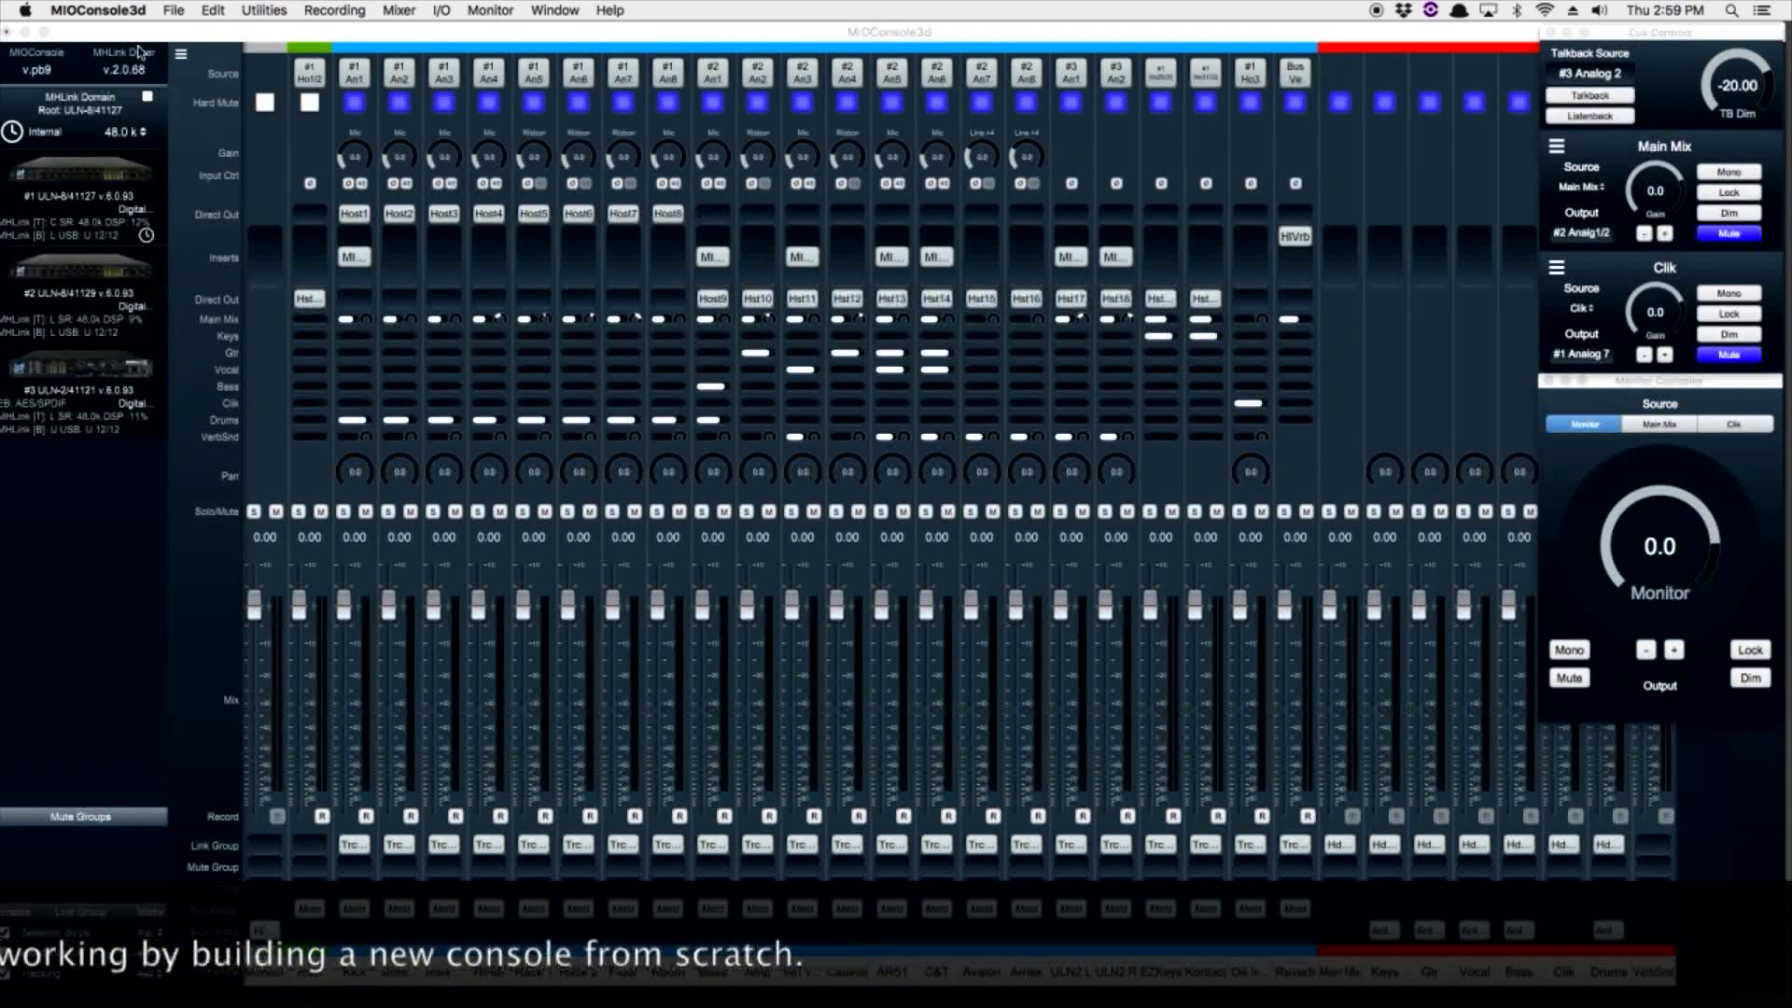
Open the MIOConsole3d application menu to reach its Quit command
{"action": "left_click", "coordinate": [101, 10]}
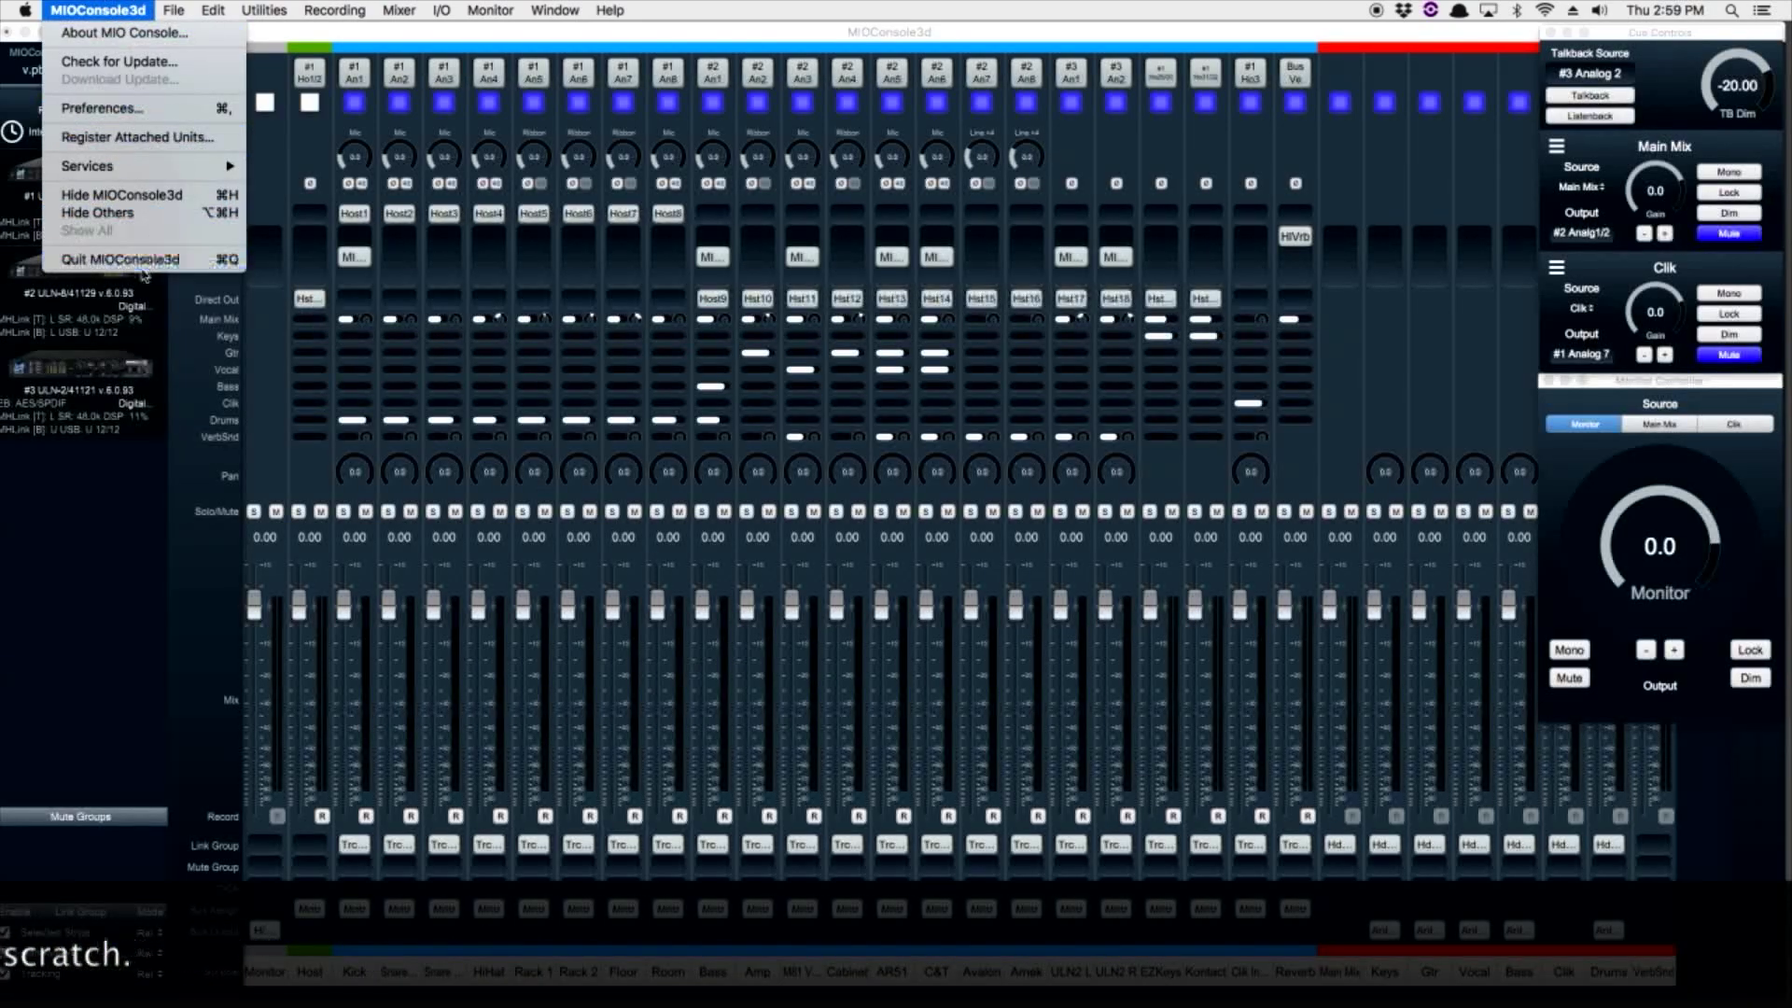
Quit MIOConsole3d and open the Preferences folder inside the user Library in Finder
{"action": "left_click", "coordinate": [142, 265]}
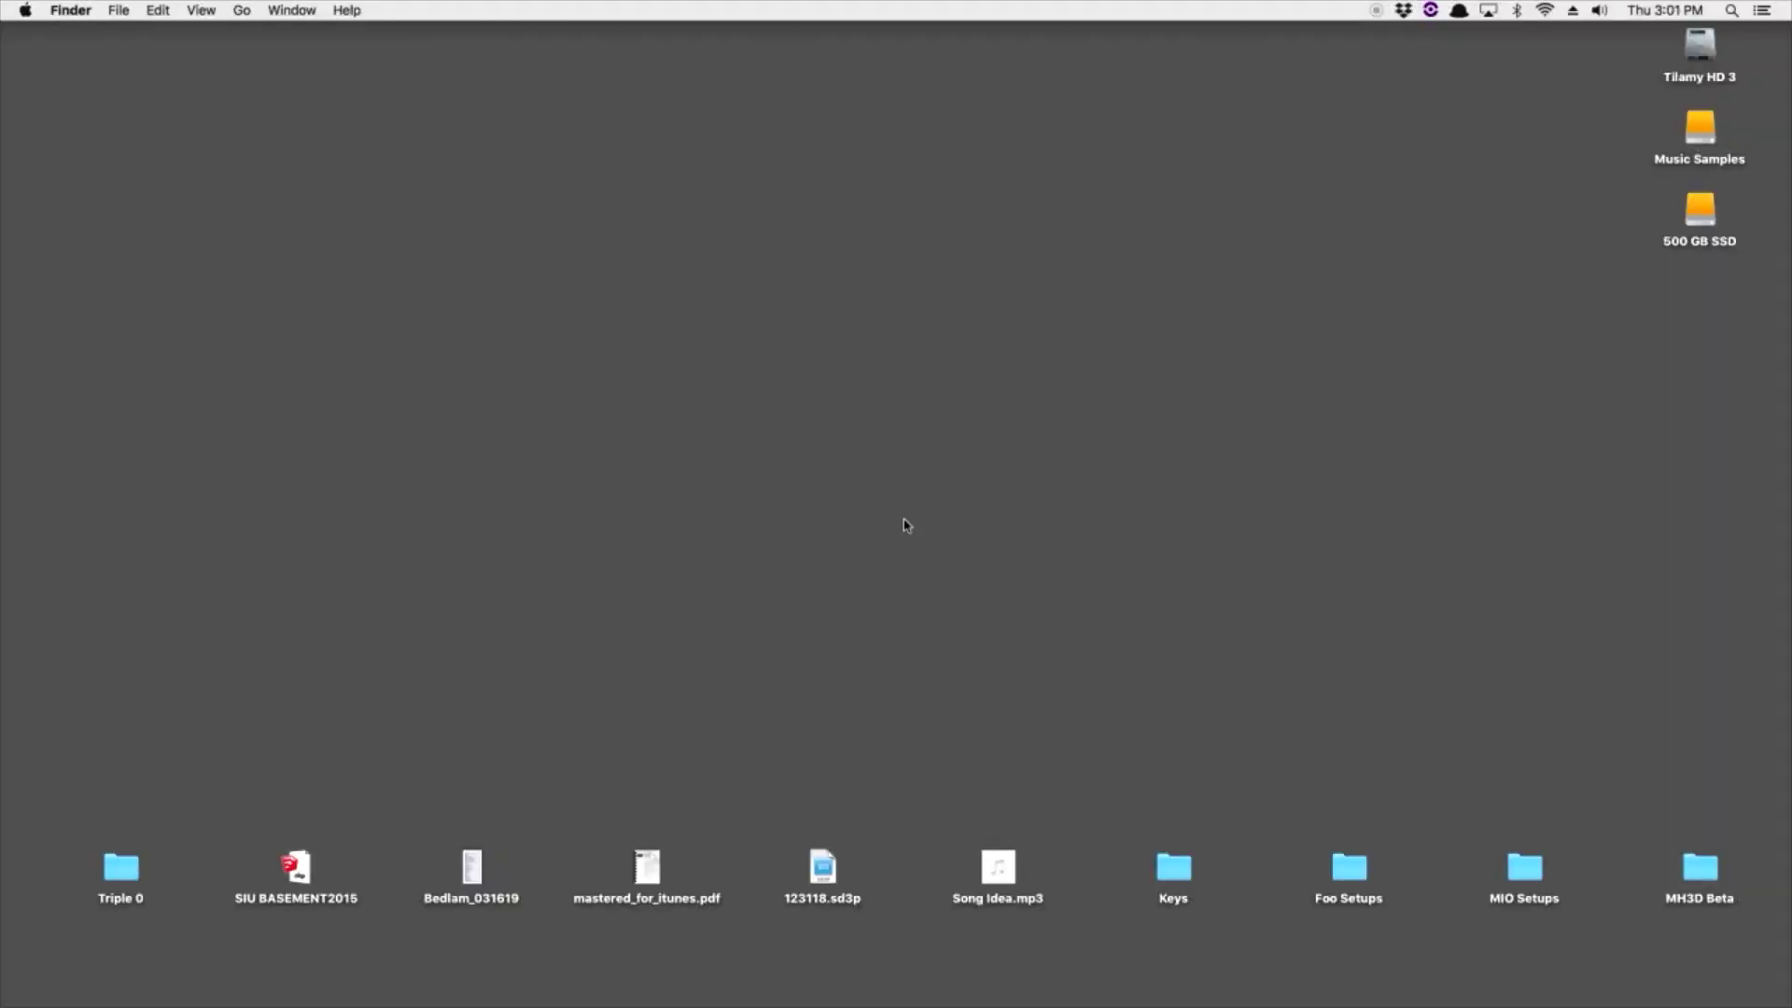
{"action": "left_click", "coordinate": [242, 11]}
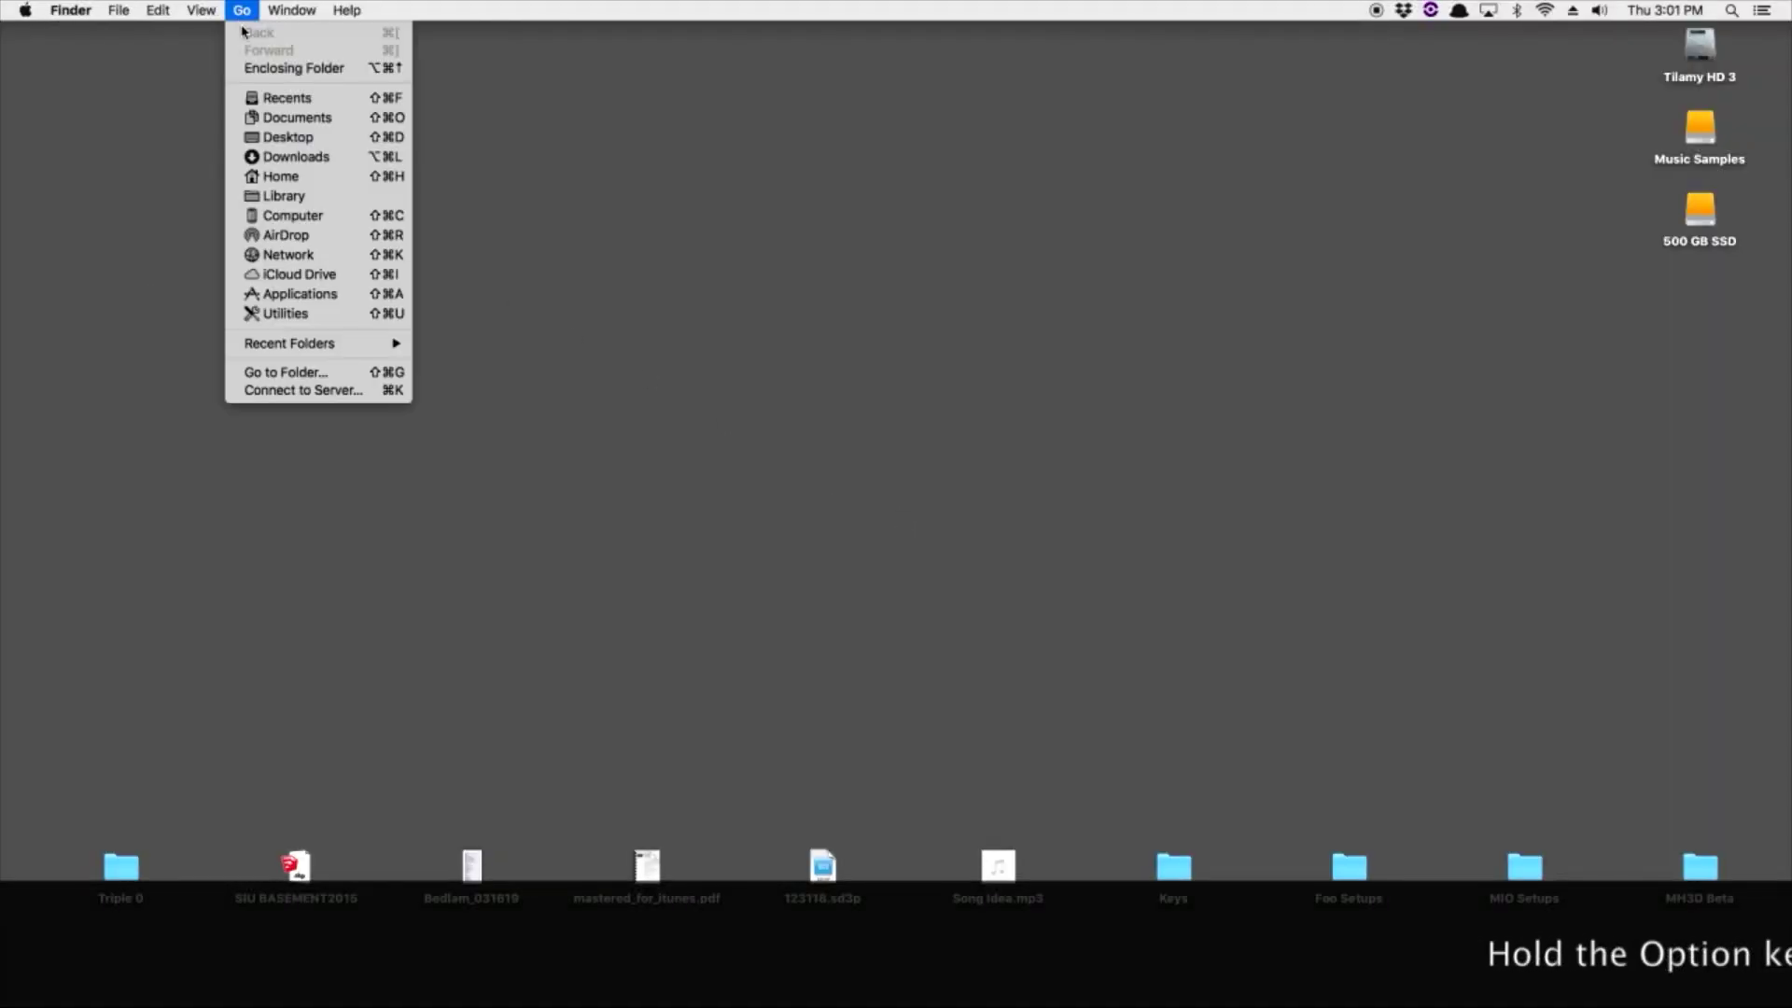
{"action": "left_click", "coordinate": [294, 198]}
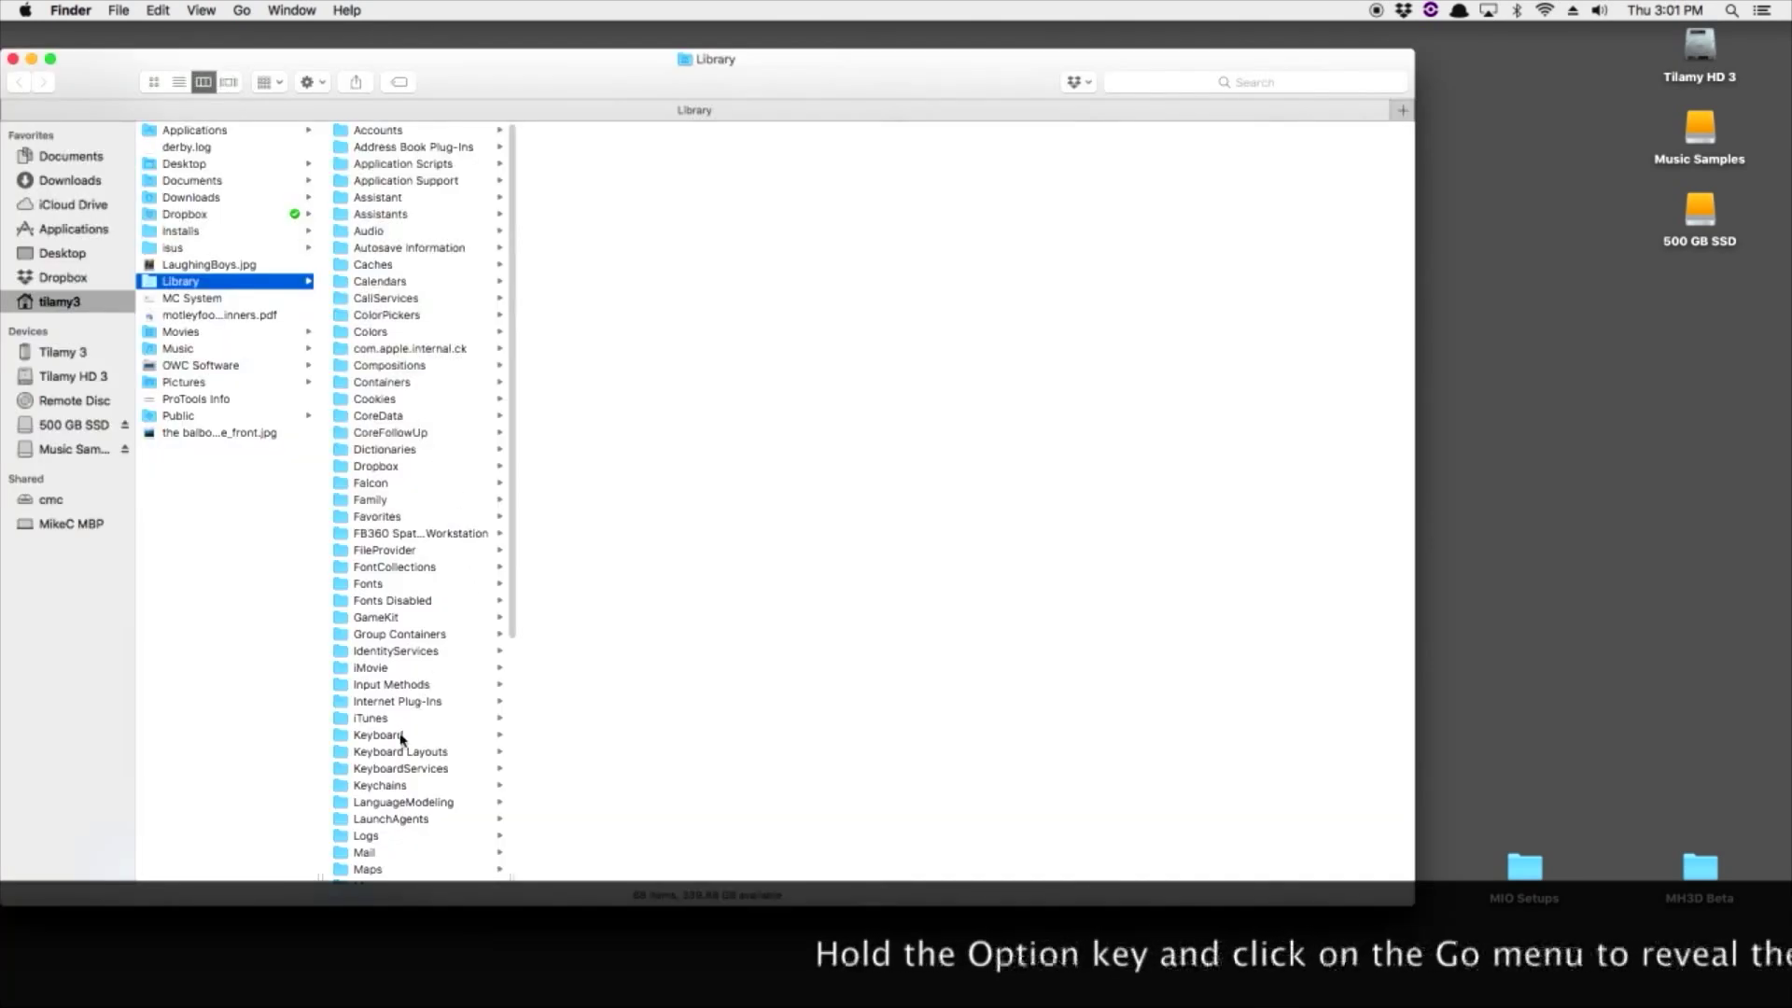
{"action": "scroll", "coordinate": [403, 739], "scroll_direction": "down", "scroll_amount": 10}
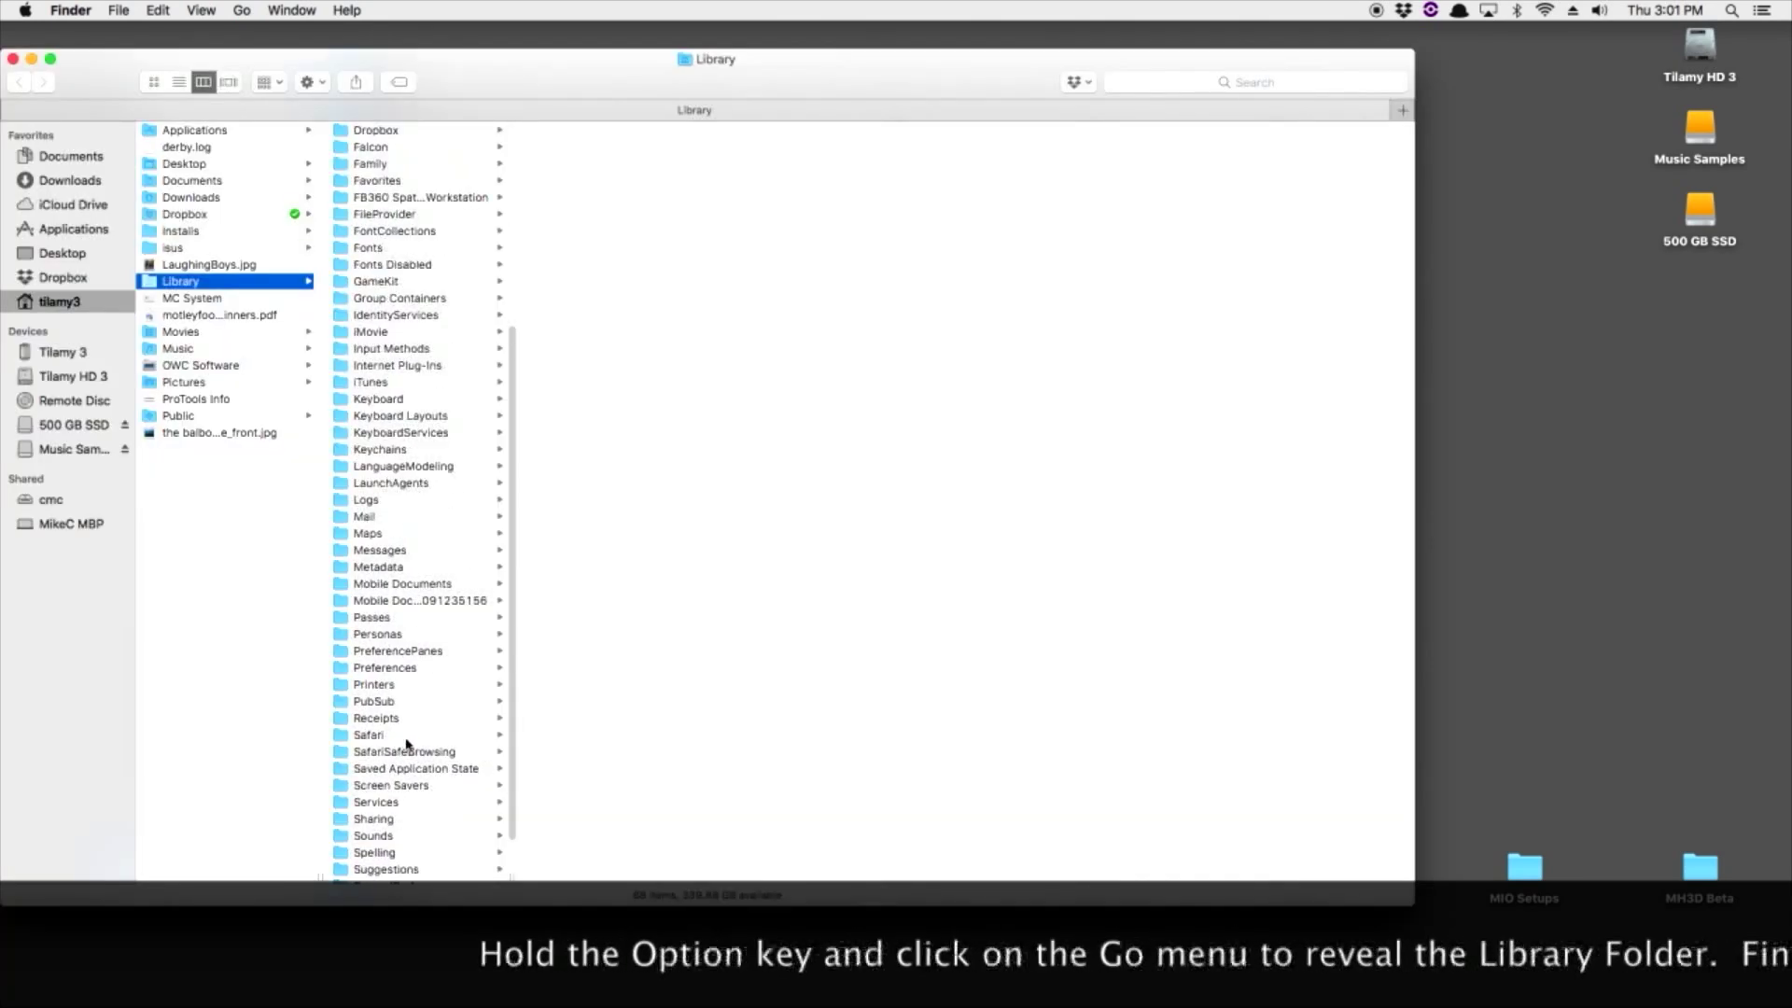
{"action": "scroll", "coordinate": [405, 744], "scroll_direction": "down", "scroll_amount": 2}
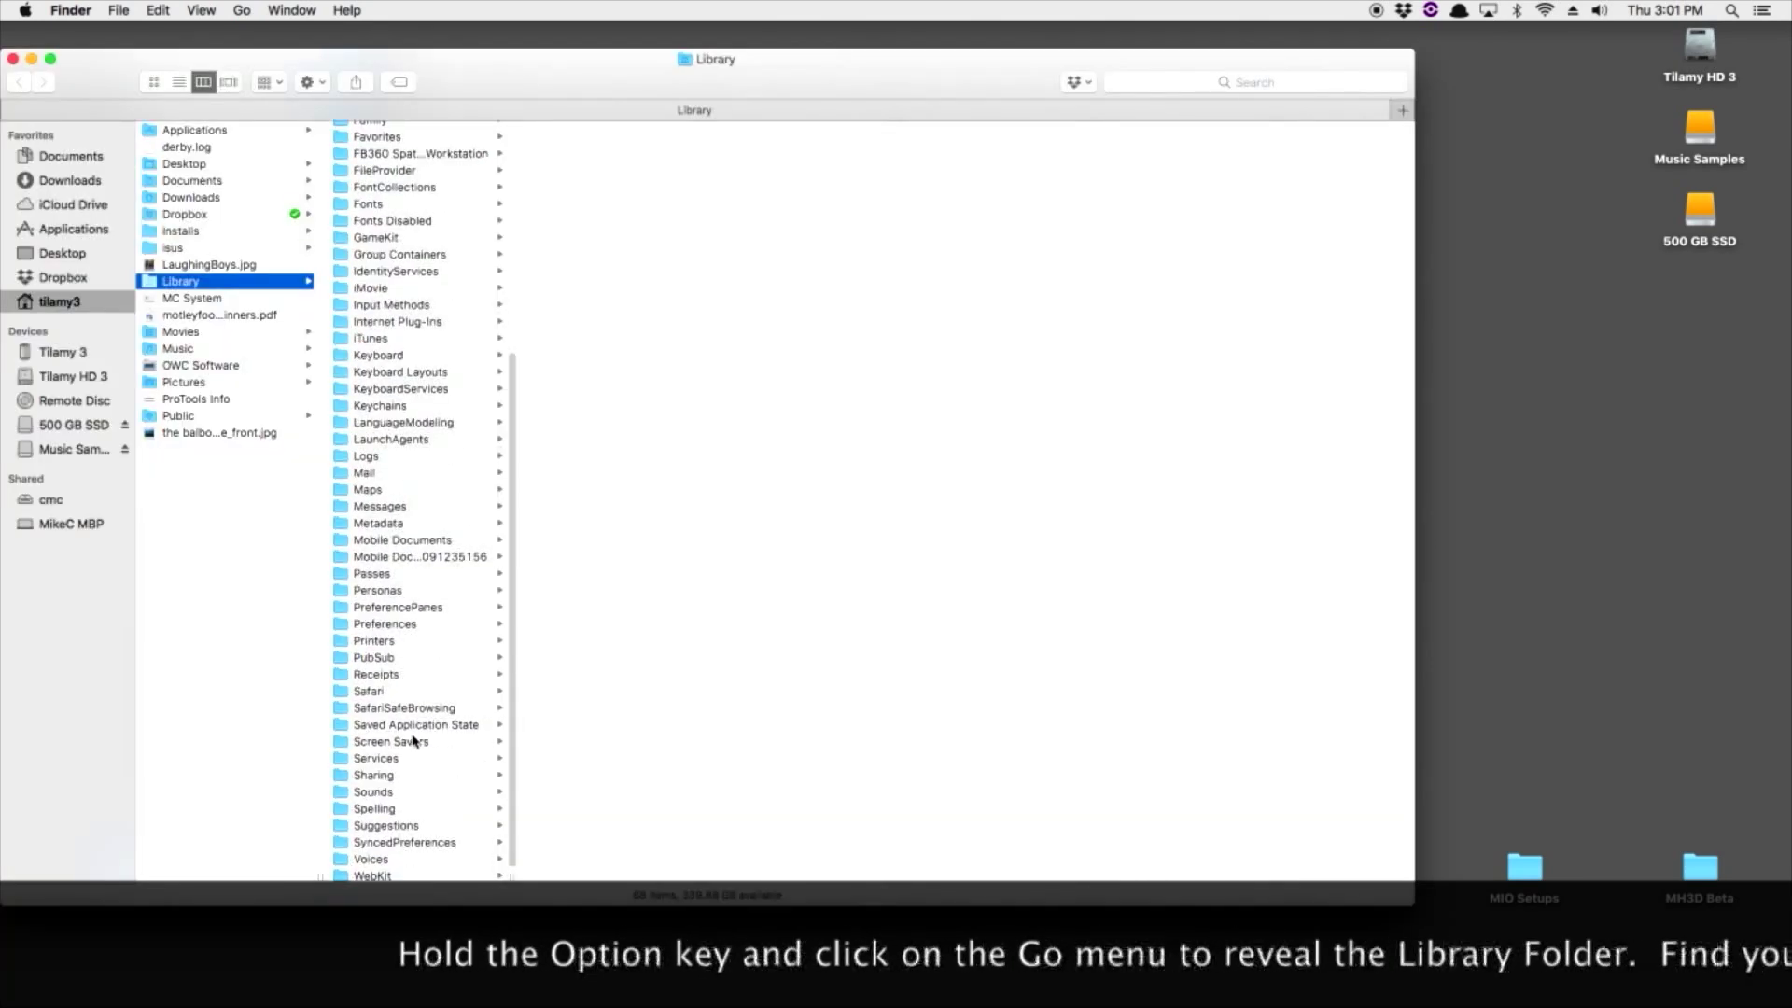
{"action": "left_click", "coordinate": [416, 625]}
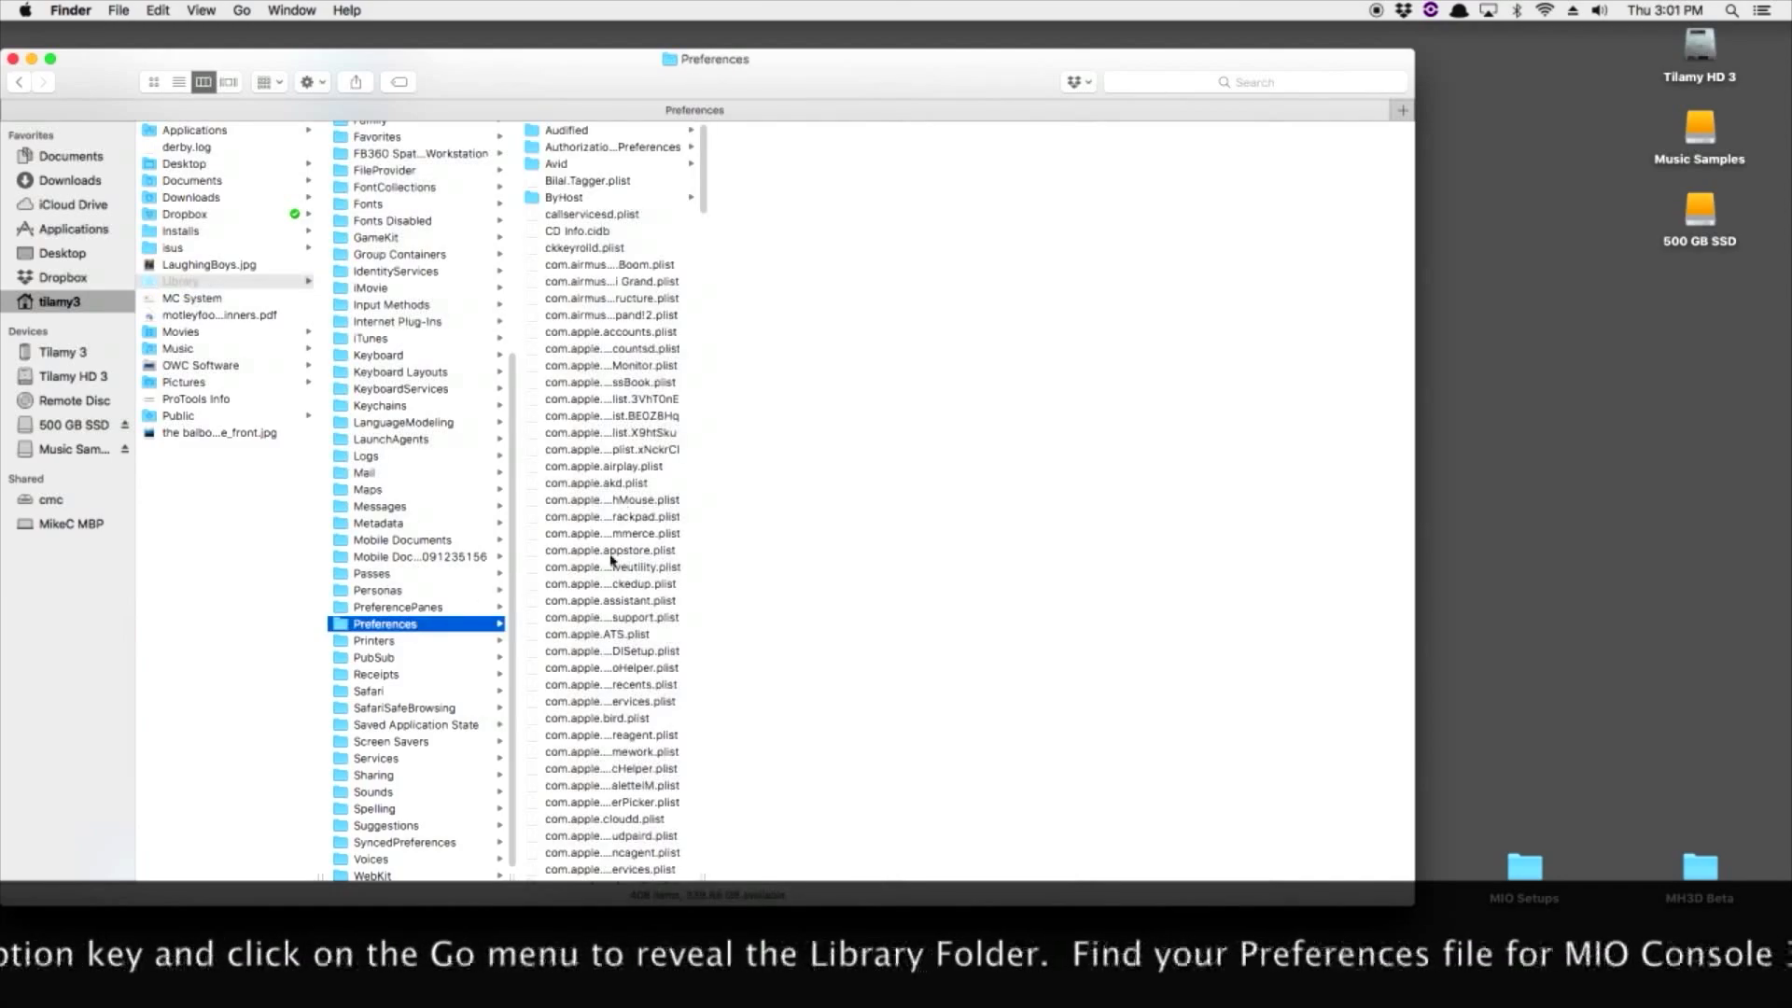
Trash the MIOConsole3d preferences folder and the MIOConsoleStatev2_115e state file
{"action": "left_click_drag", "start_coordinate": [701, 211], "coordinate": [694, 833]}
{"action": "scroll", "coordinate": [611, 653], "scroll_direction": "down", "scroll_amount": 1}
{"action": "left_click", "coordinate": [611, 643]}
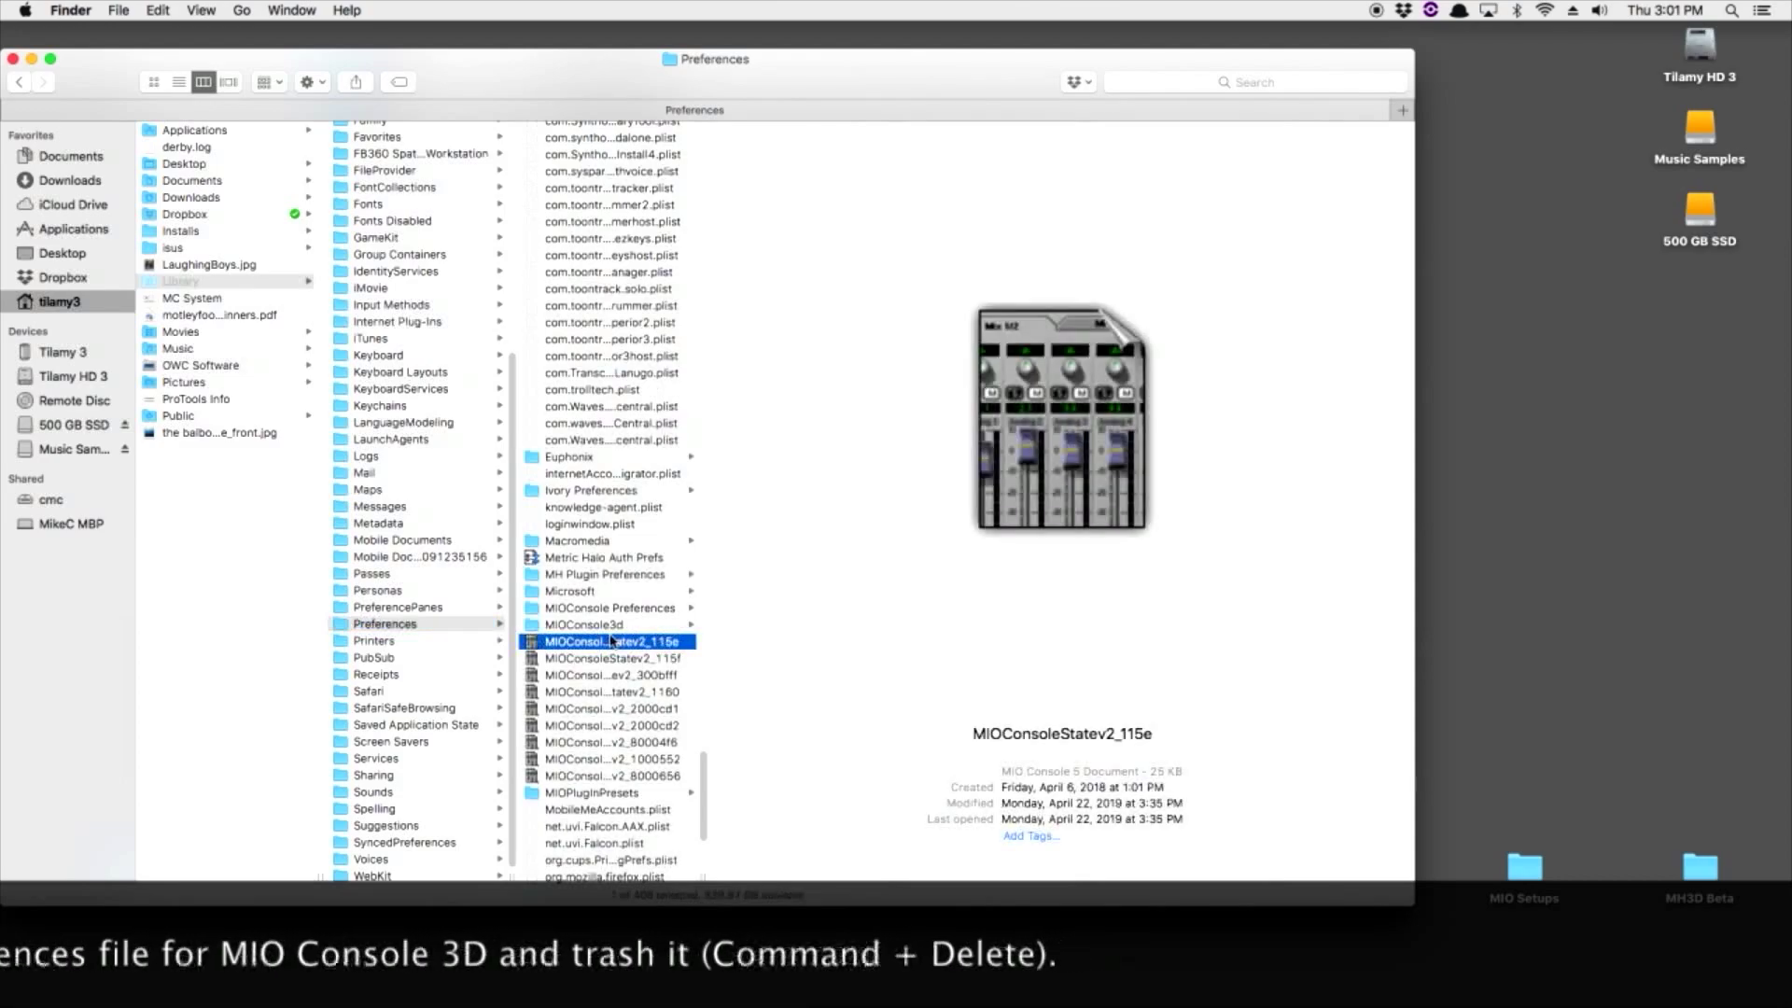
{"action": "left_click", "coordinate": [613, 625]}
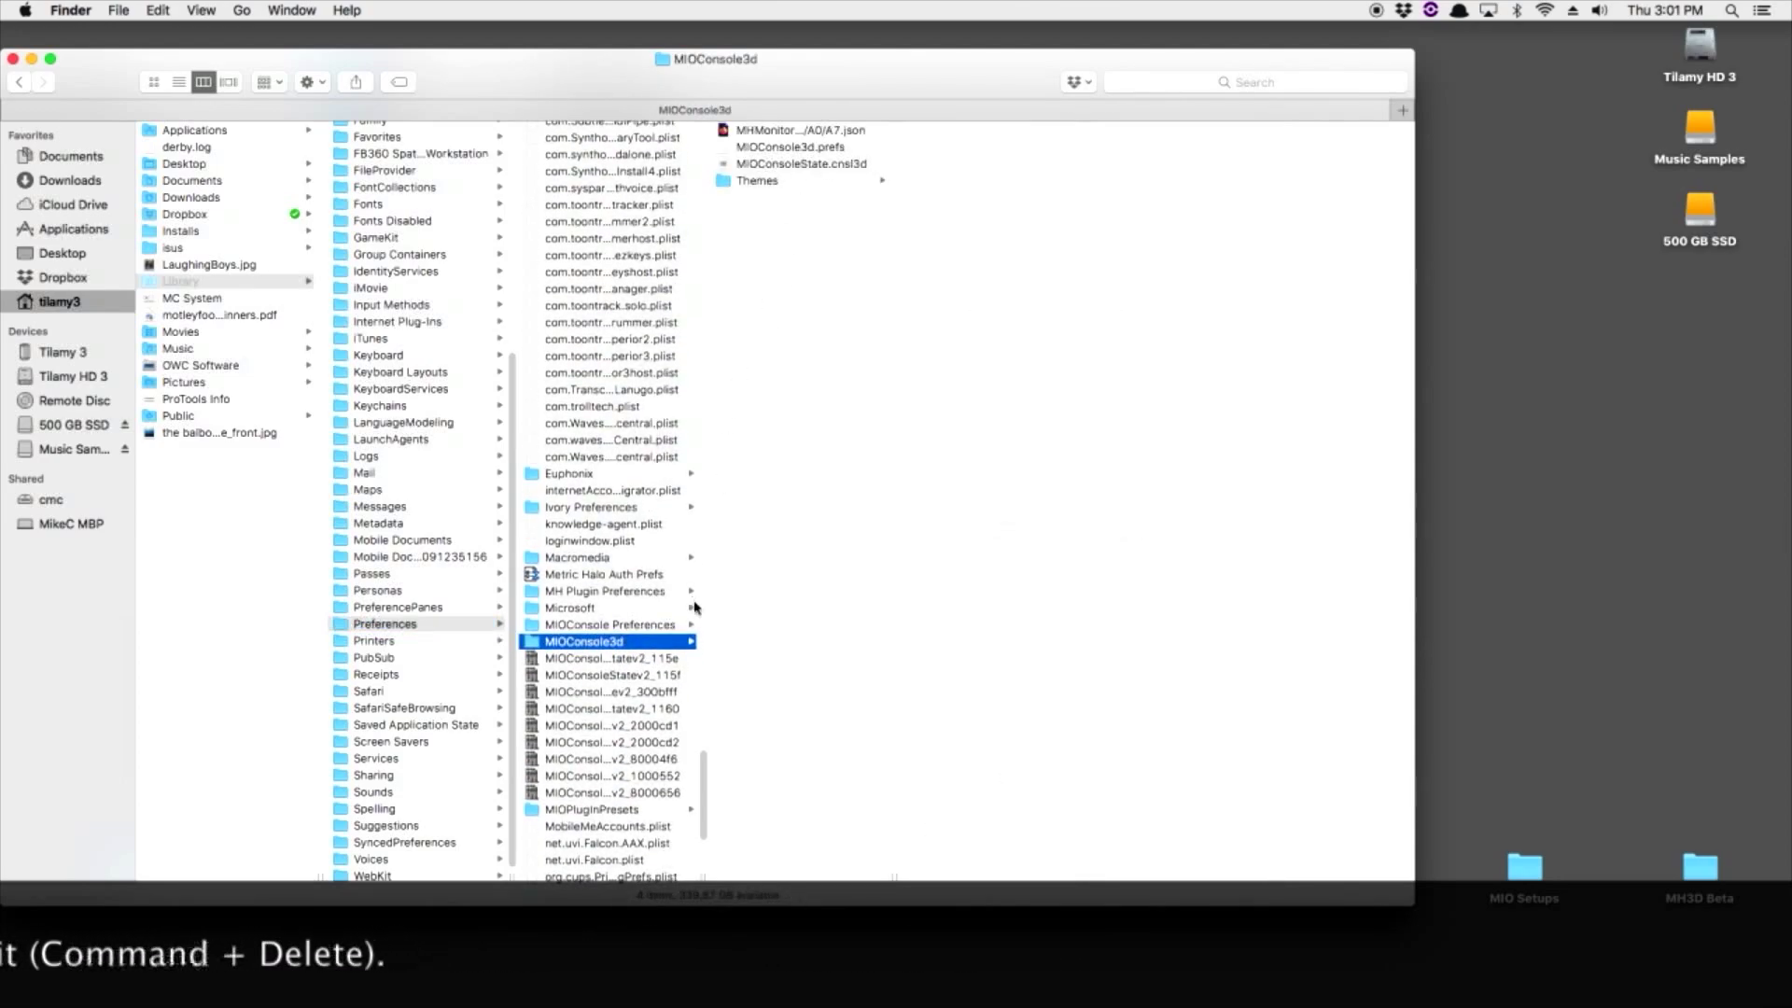
{"action": "key", "text": "Down"}
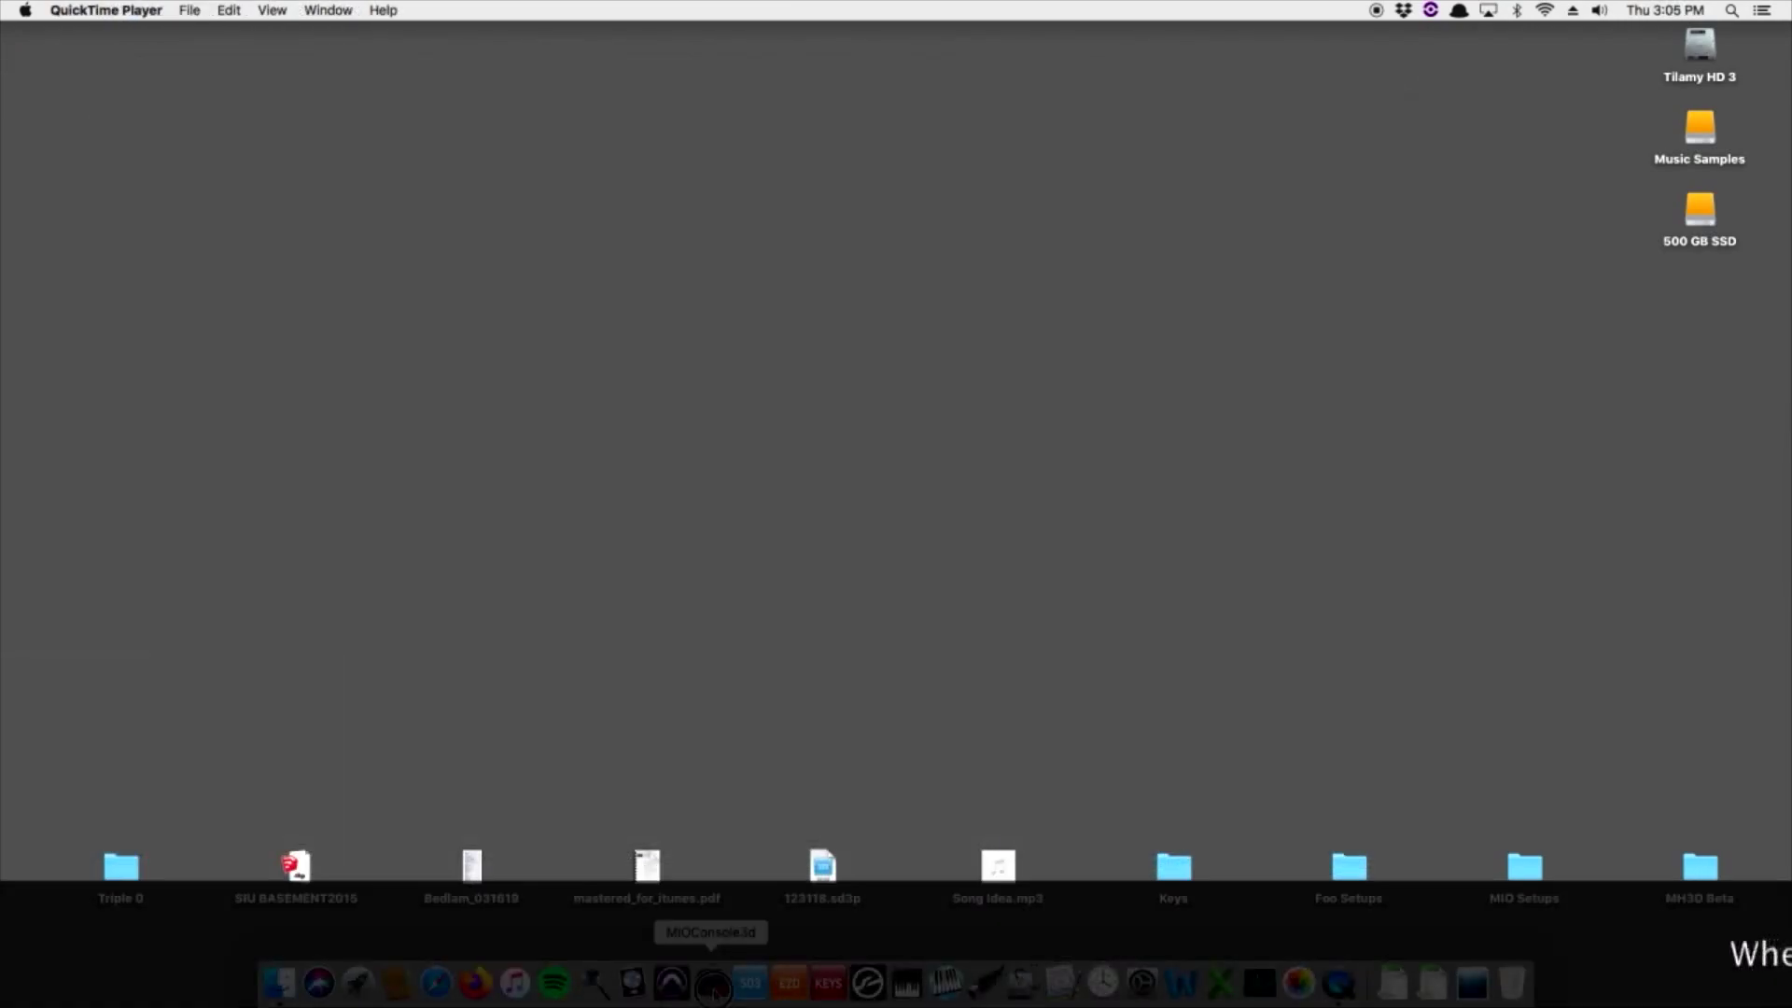
Relaunch MIOConsole3d, move its window to the top-left and enlarge it to show more strips
{"action": "left_click", "coordinate": [711, 983]}
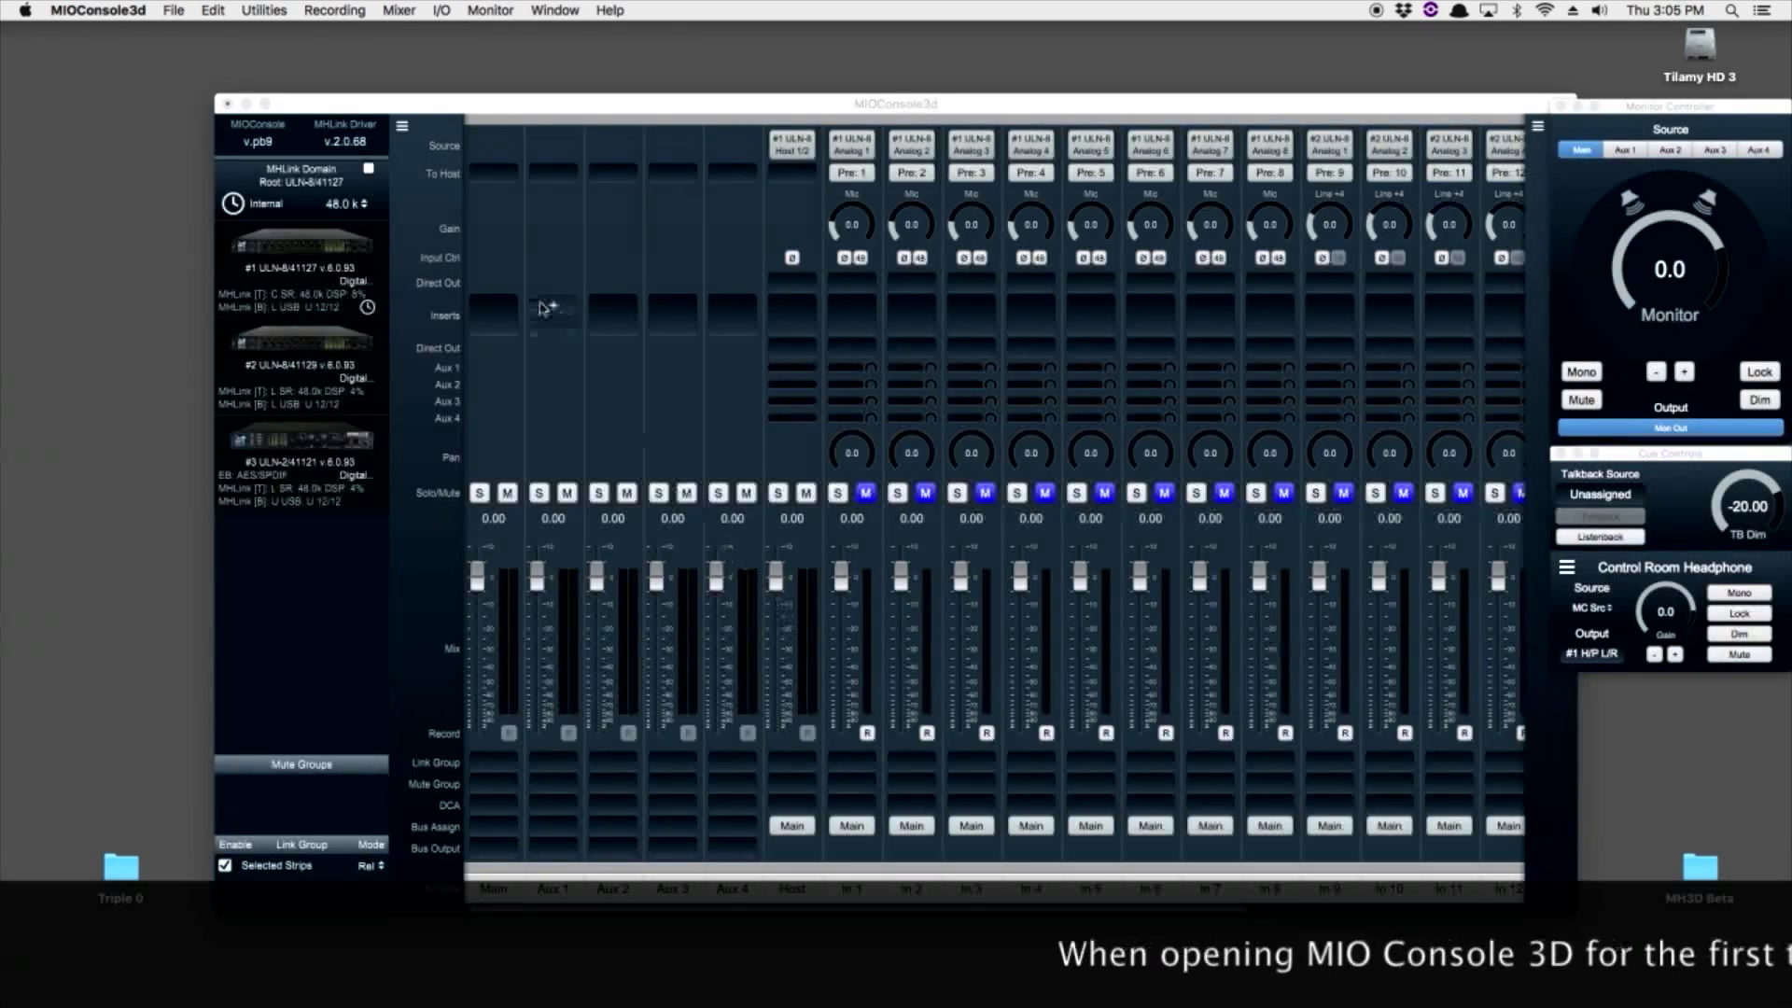
{"action": "left_click_drag", "start_coordinate": [421, 110], "coordinate": [214, 35]}
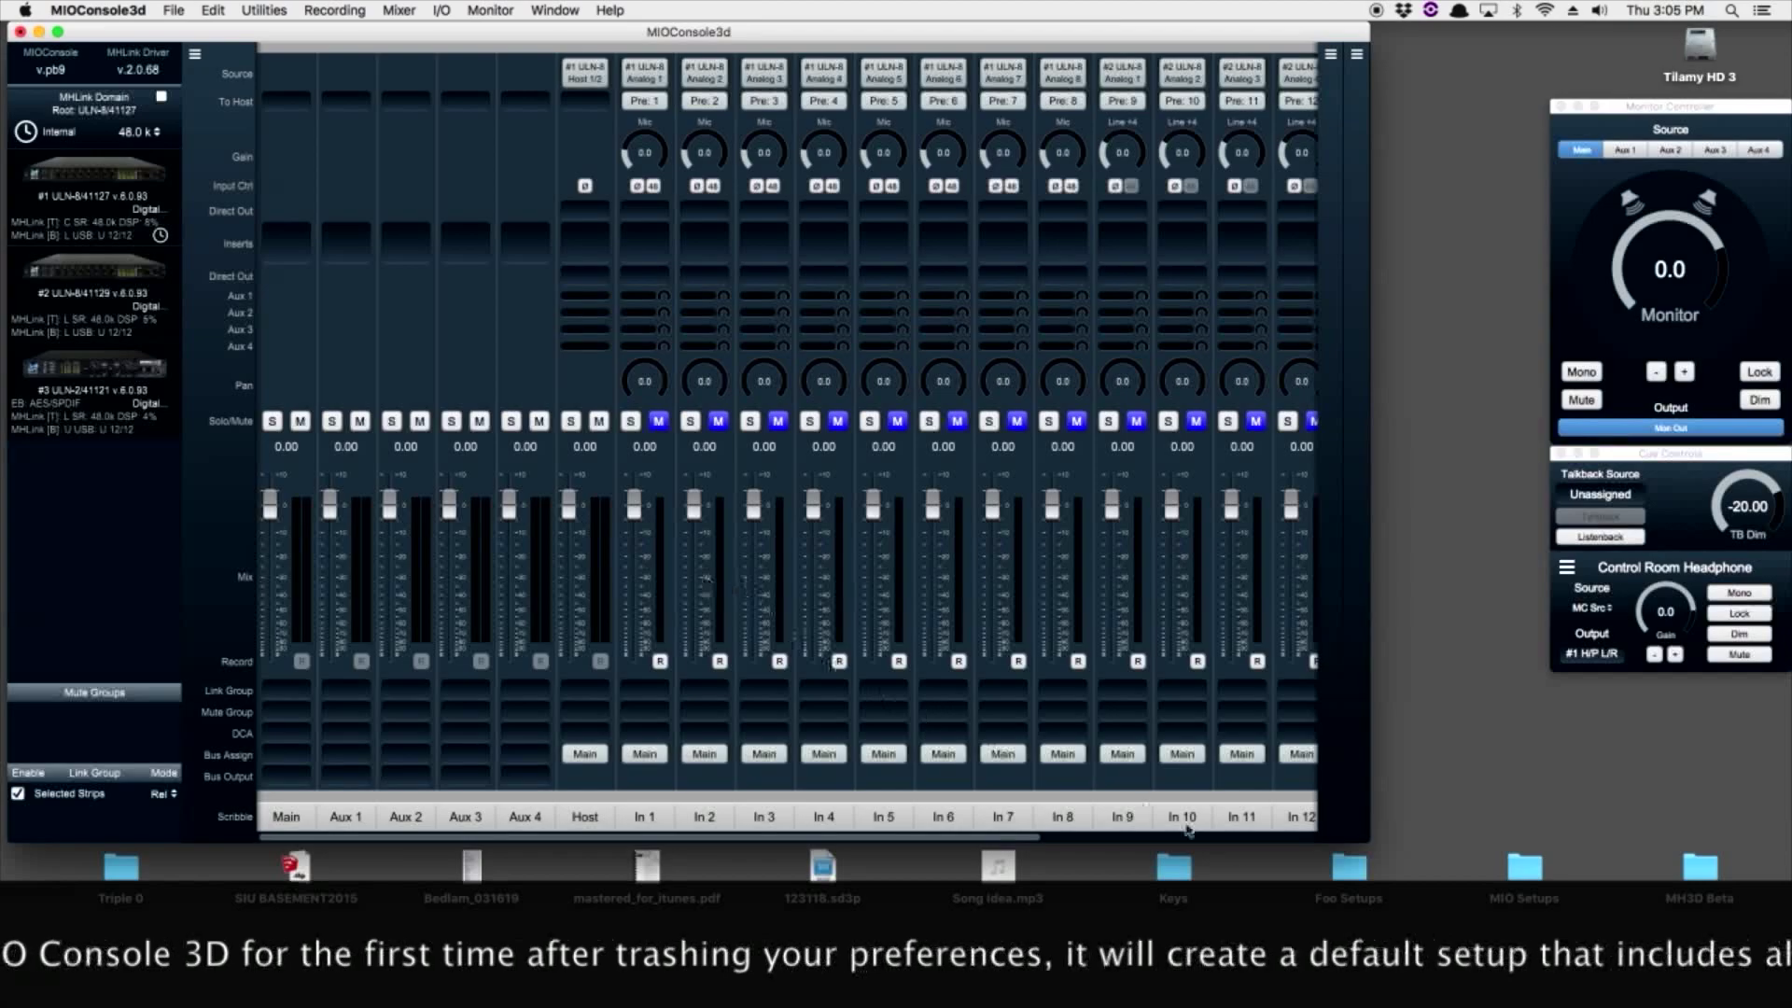
{"action": "left_click_drag", "start_coordinate": [1367, 842], "coordinate": [1684, 880]}
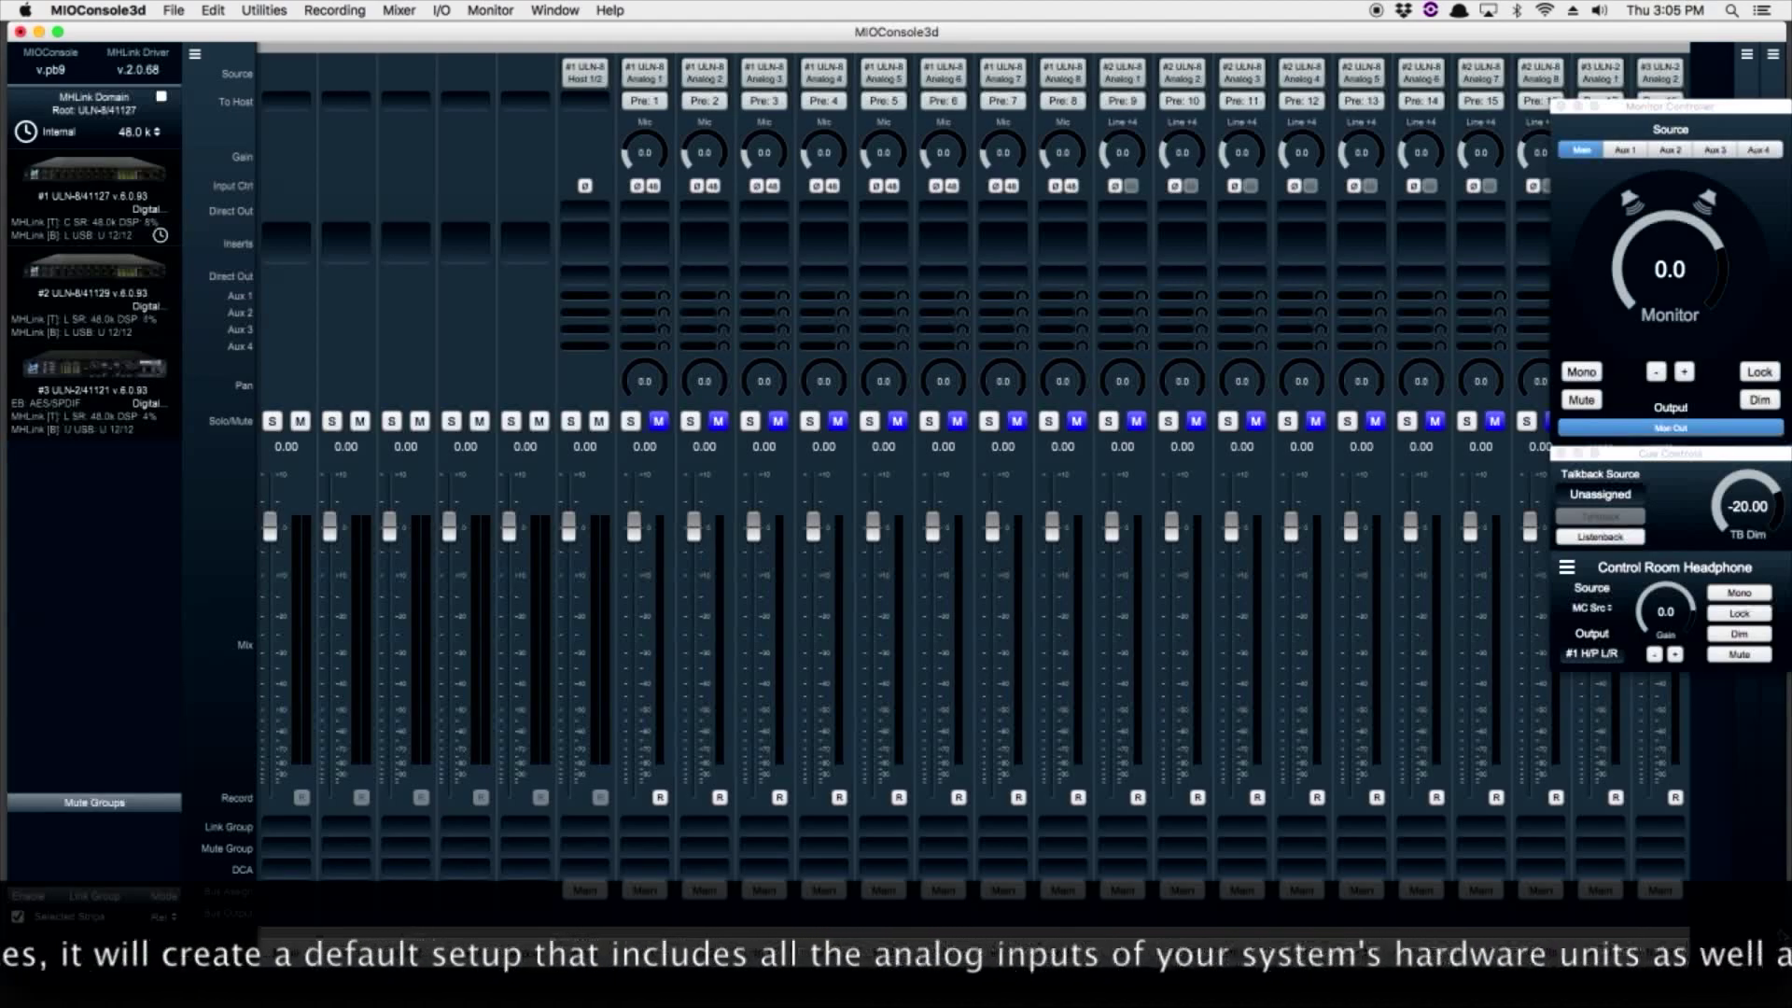
{"action": "left_click", "coordinate": [1567, 567]}
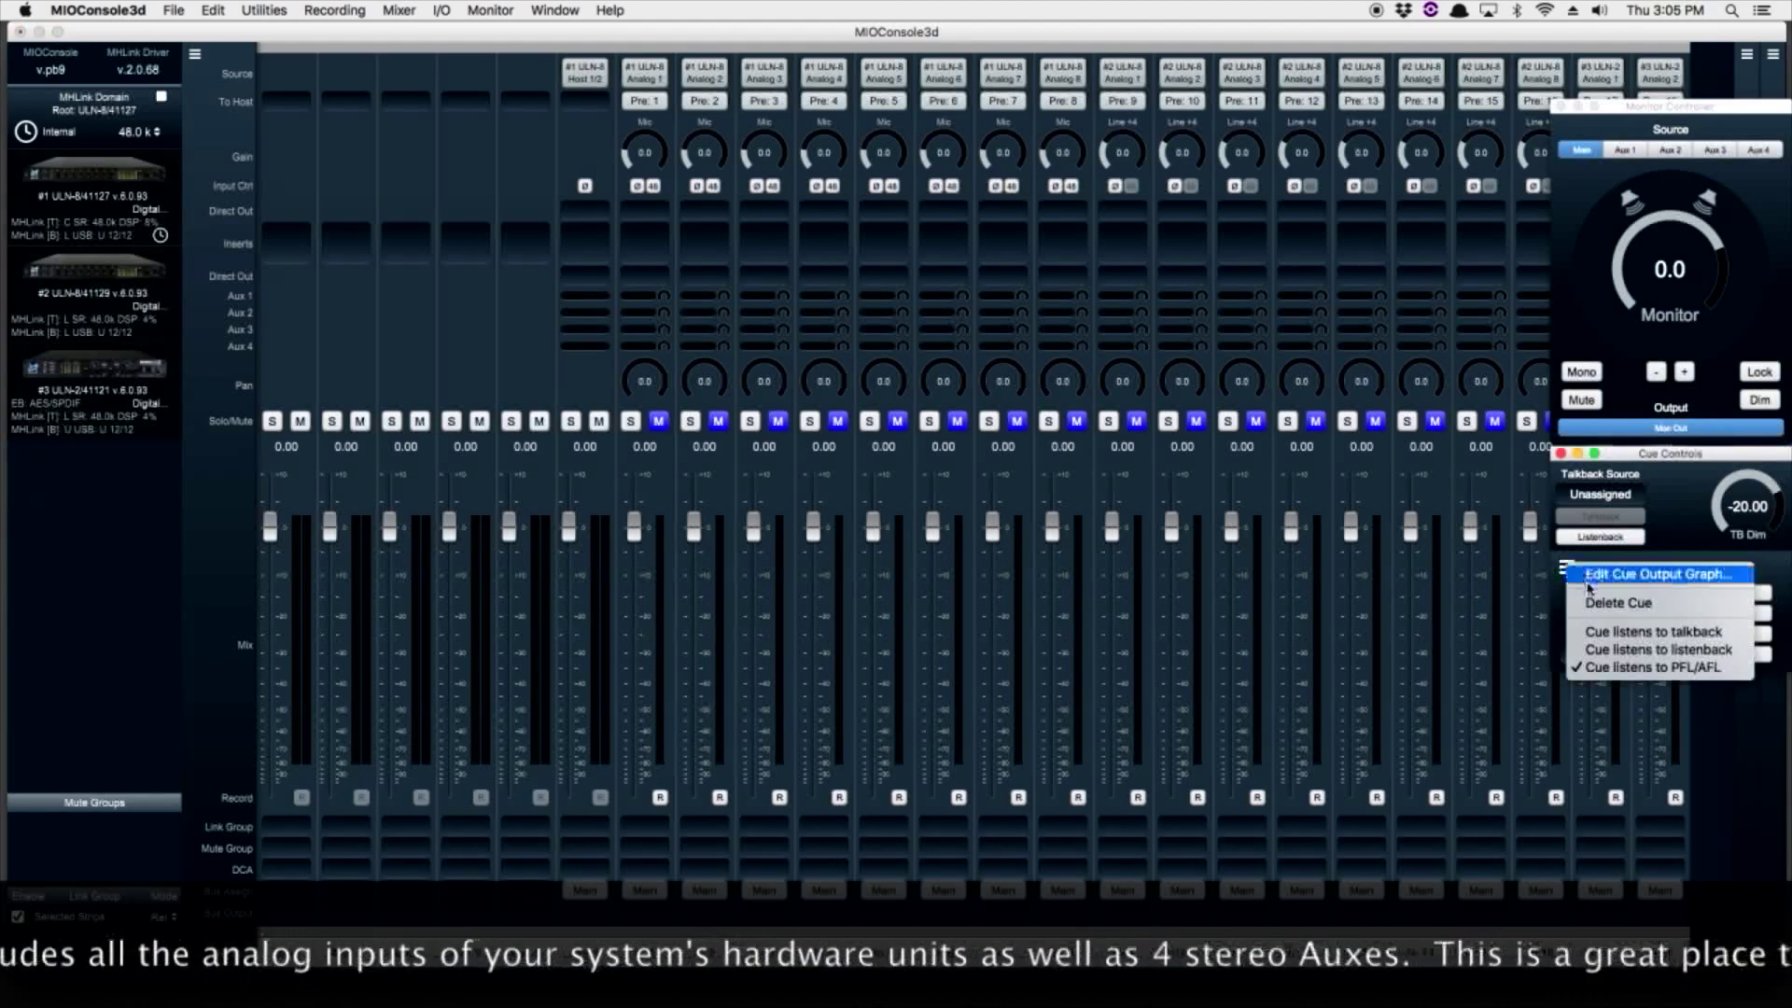
Delete the default control room headphone cue and close the Cue Controls window
{"action": "left_click", "coordinate": [1592, 602]}
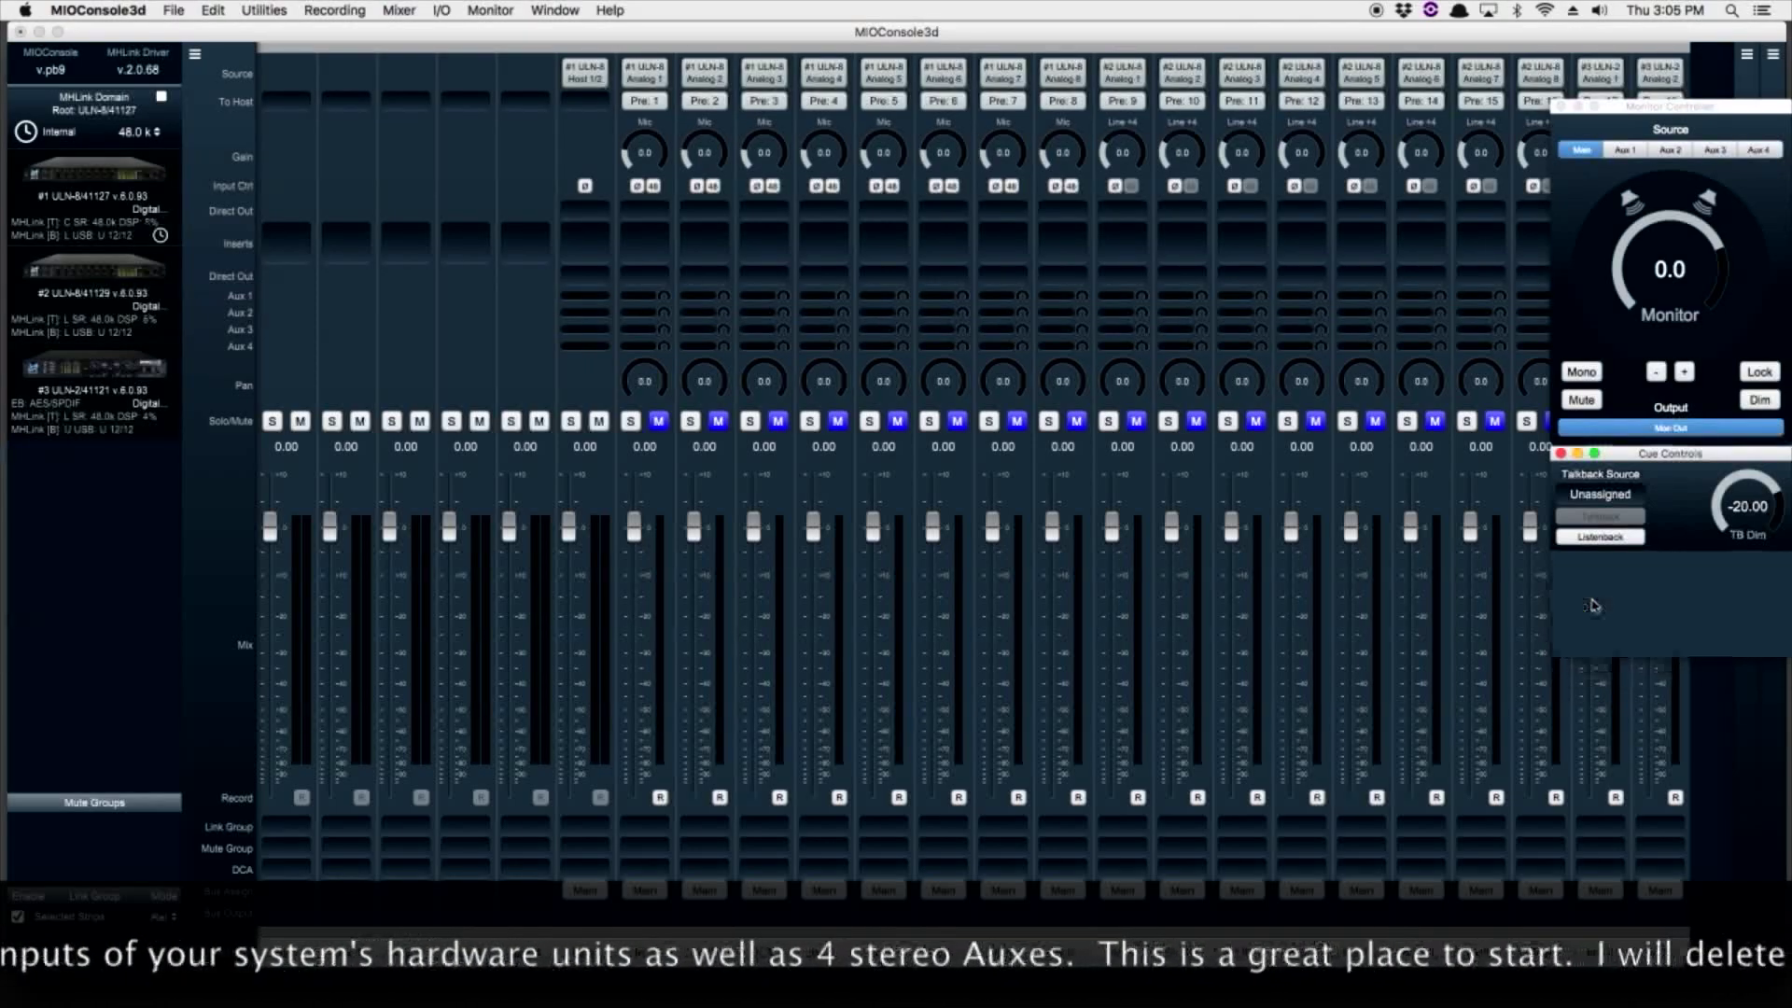
{"action": "left_click", "coordinate": [1561, 453]}
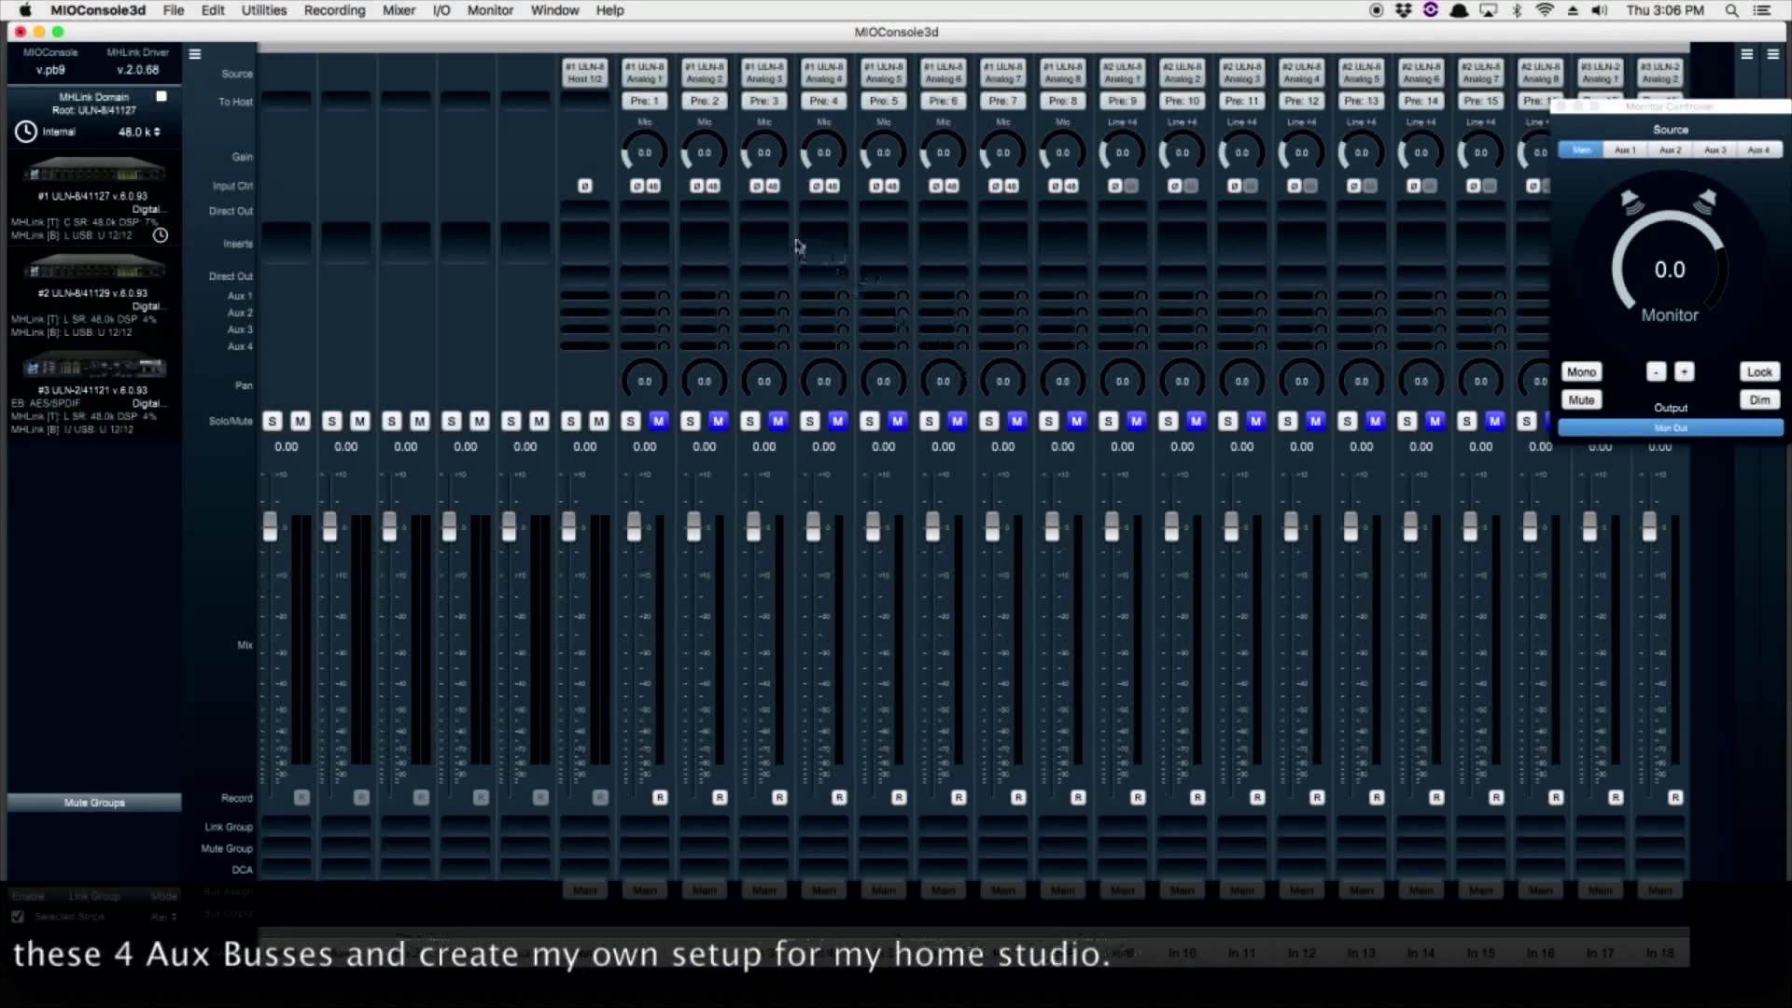
Set the mixer configuration to 0 auxes, removing the four default Aux strips
{"action": "left_click", "coordinate": [438, 12]}
{"action": "mouse_move", "coordinate": [409, 13]}
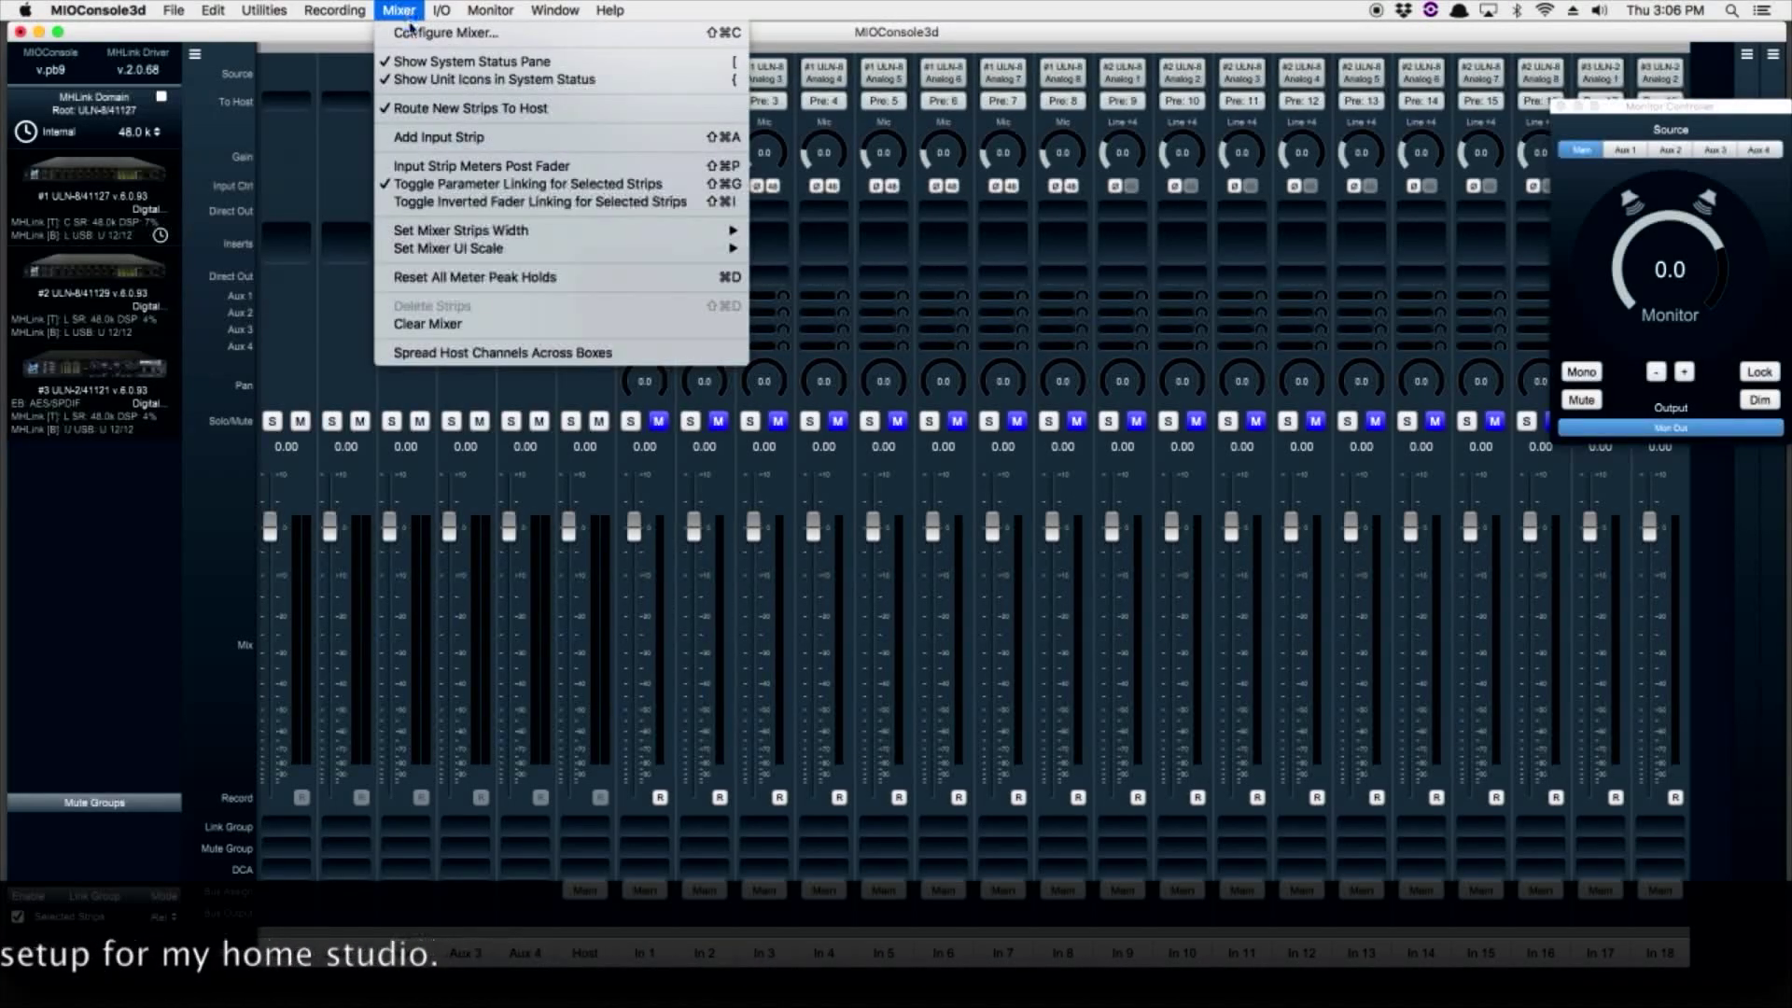
{"action": "left_click", "coordinate": [415, 31]}
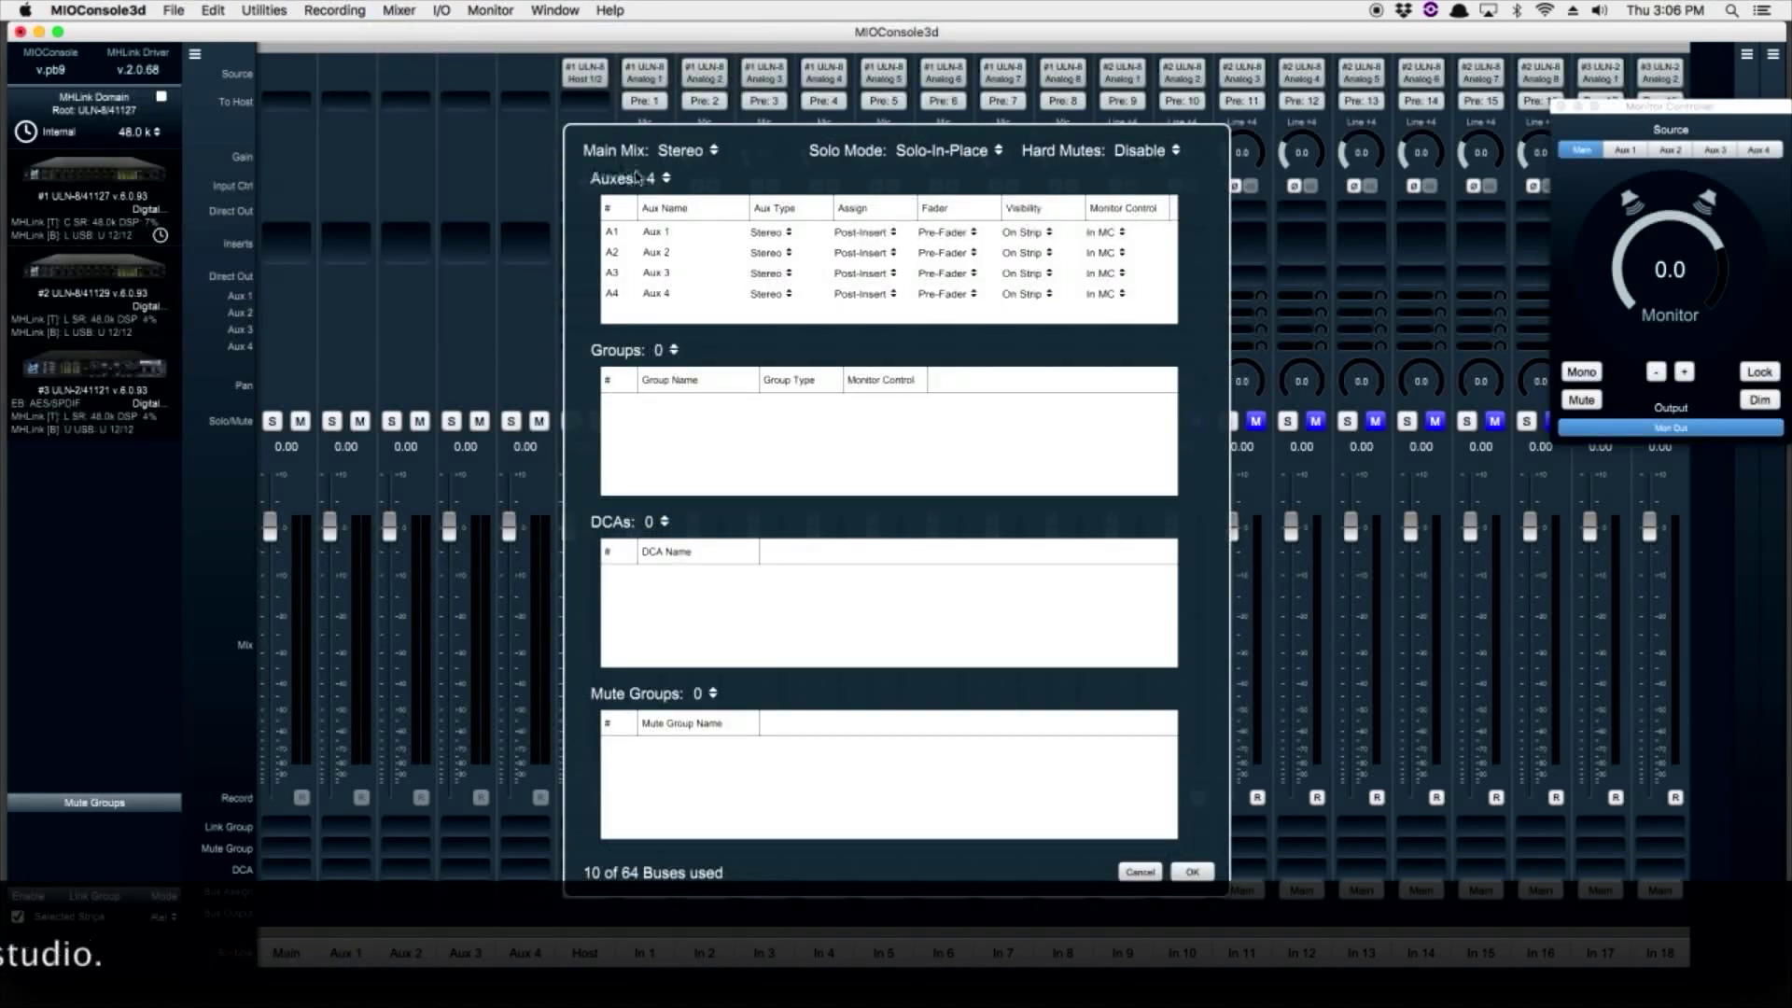
{"action": "left_click", "coordinate": [666, 179]}
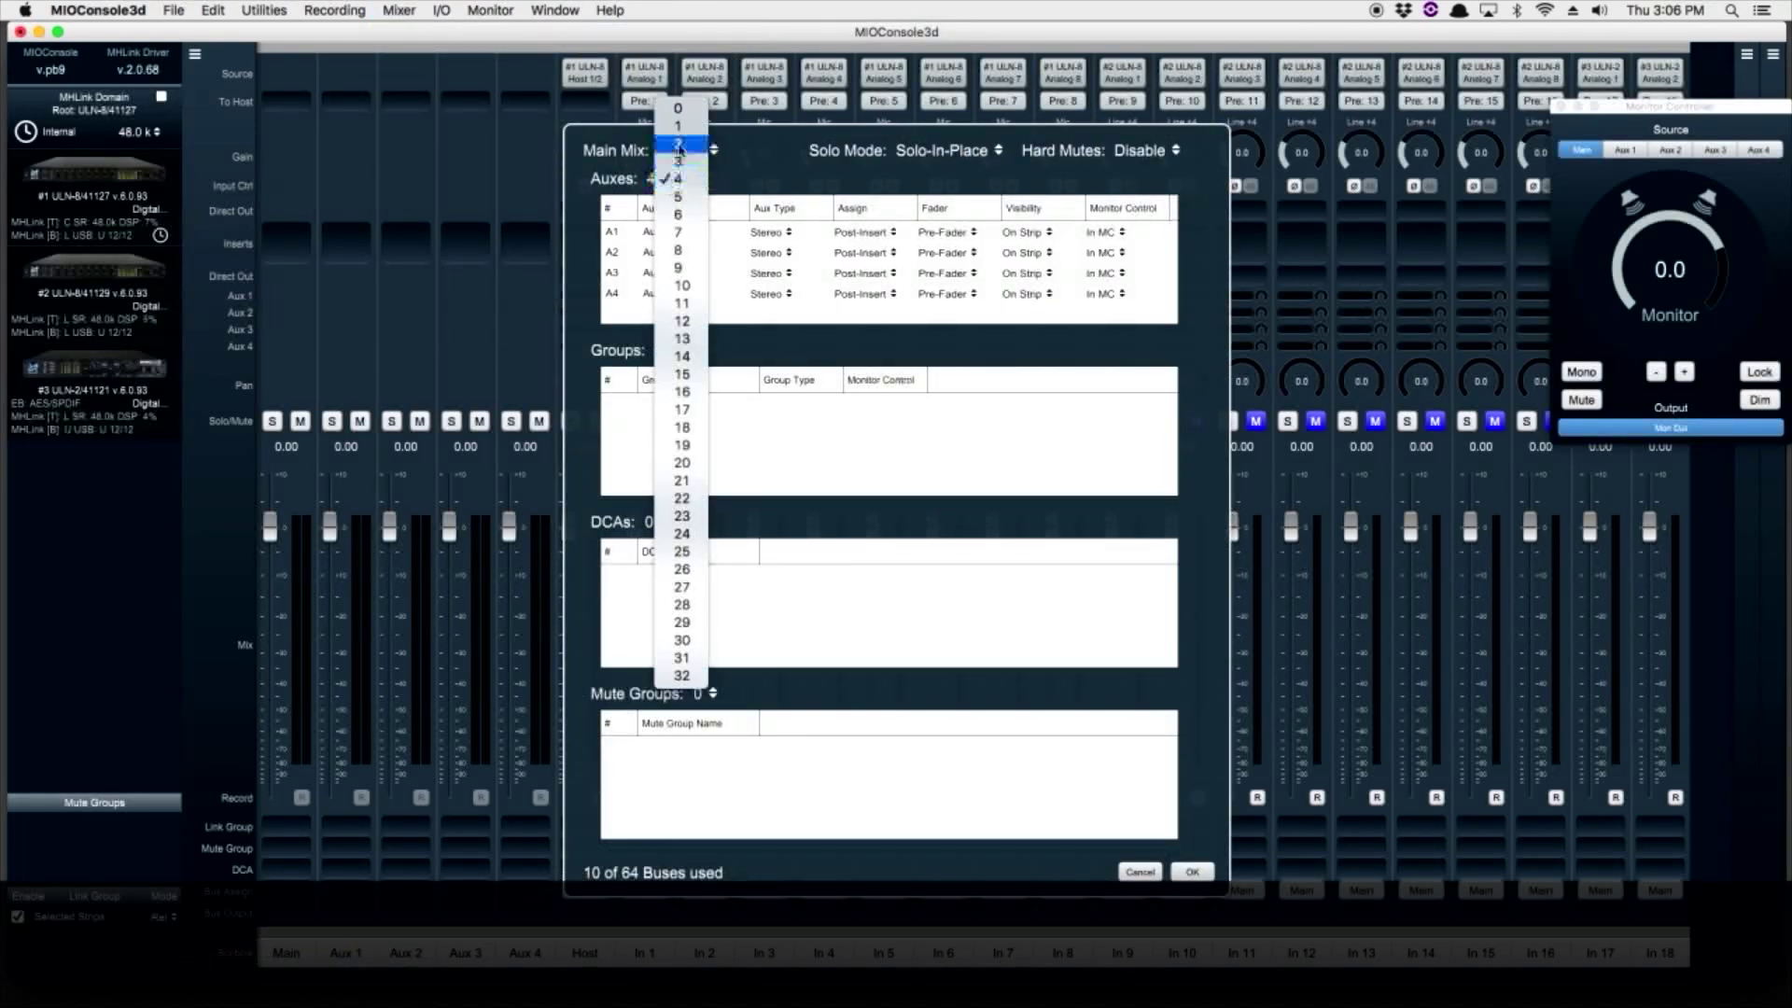
{"action": "left_click", "coordinate": [690, 115]}
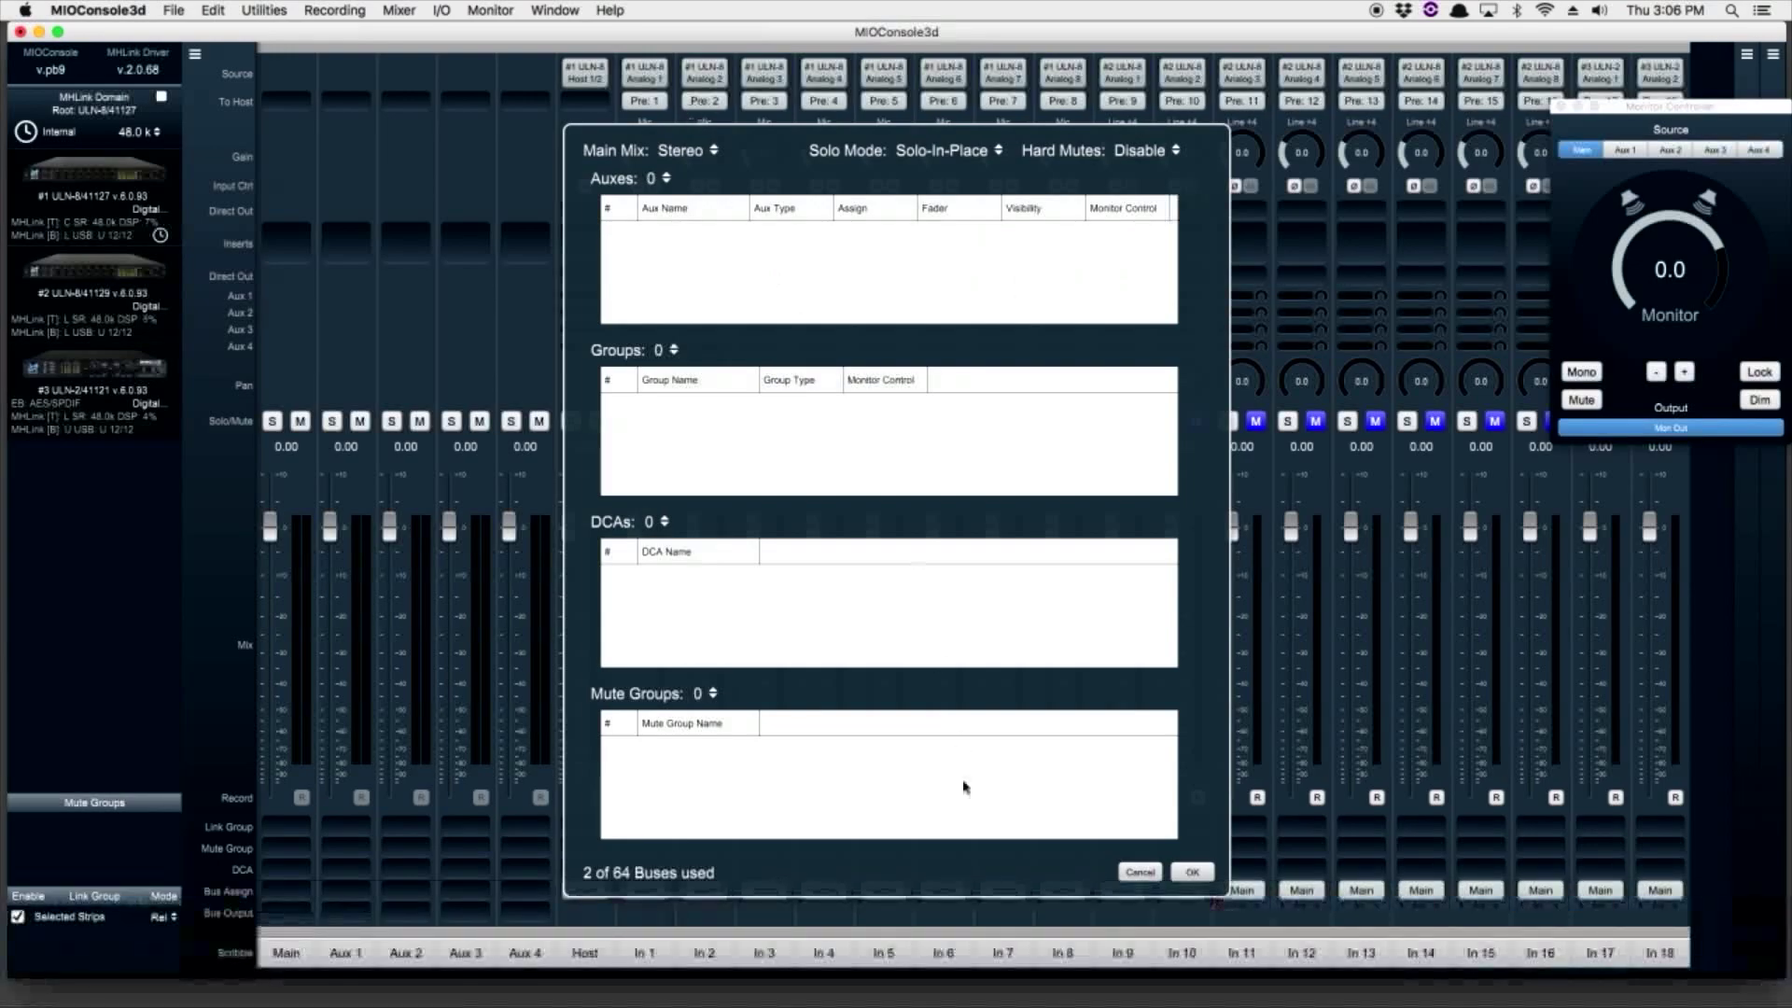
{"action": "left_click", "coordinate": [1188, 871]}
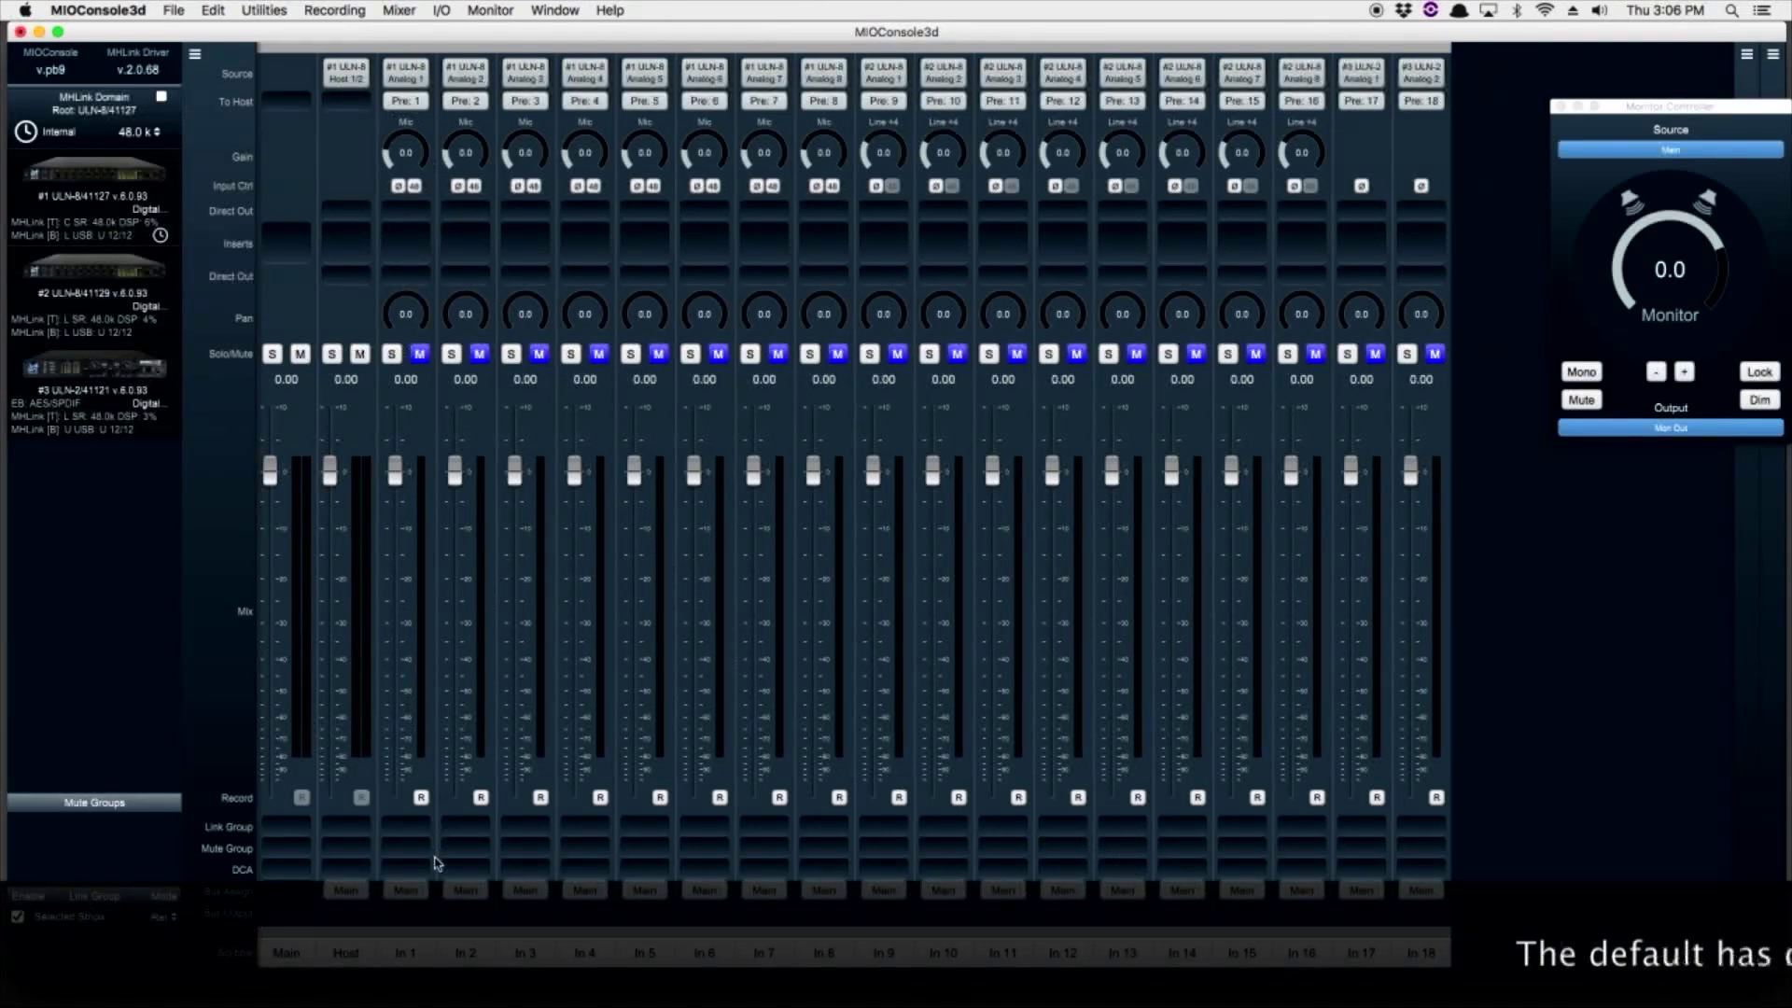
Select every input strip, set its To Host send to None, then deselect them
{"action": "left_click", "coordinate": [406, 952]}
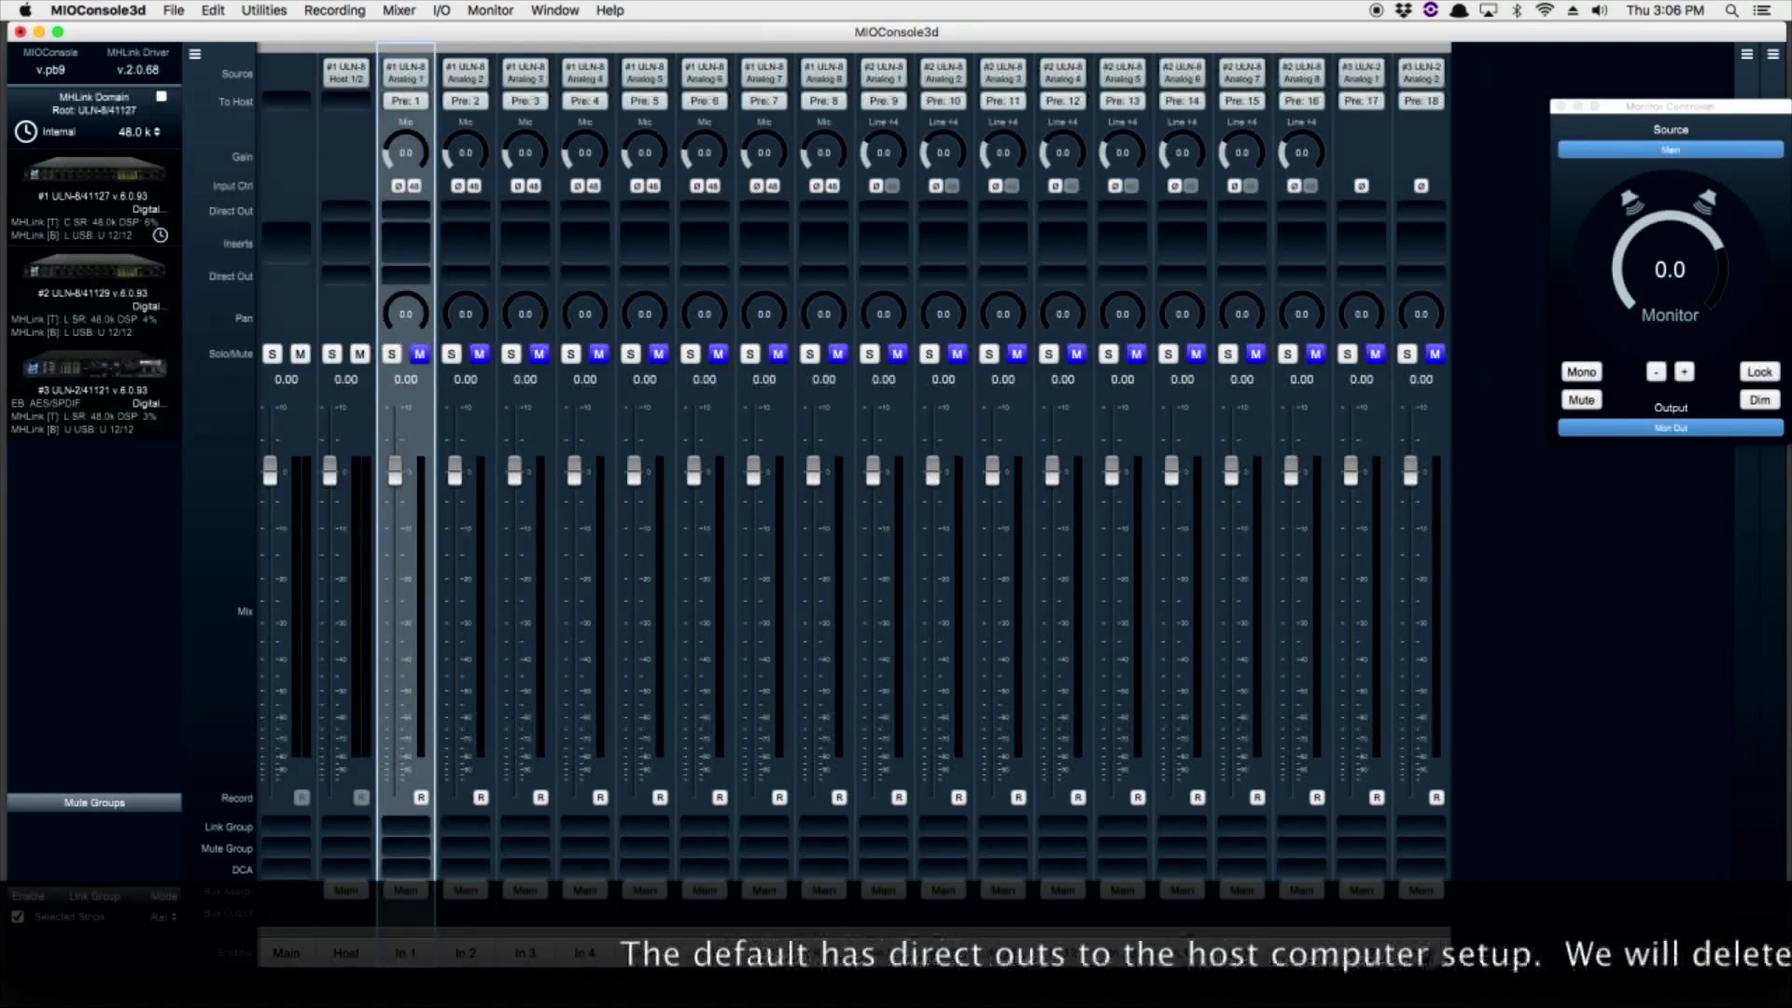
{"action": "key", "text": "super+a"}
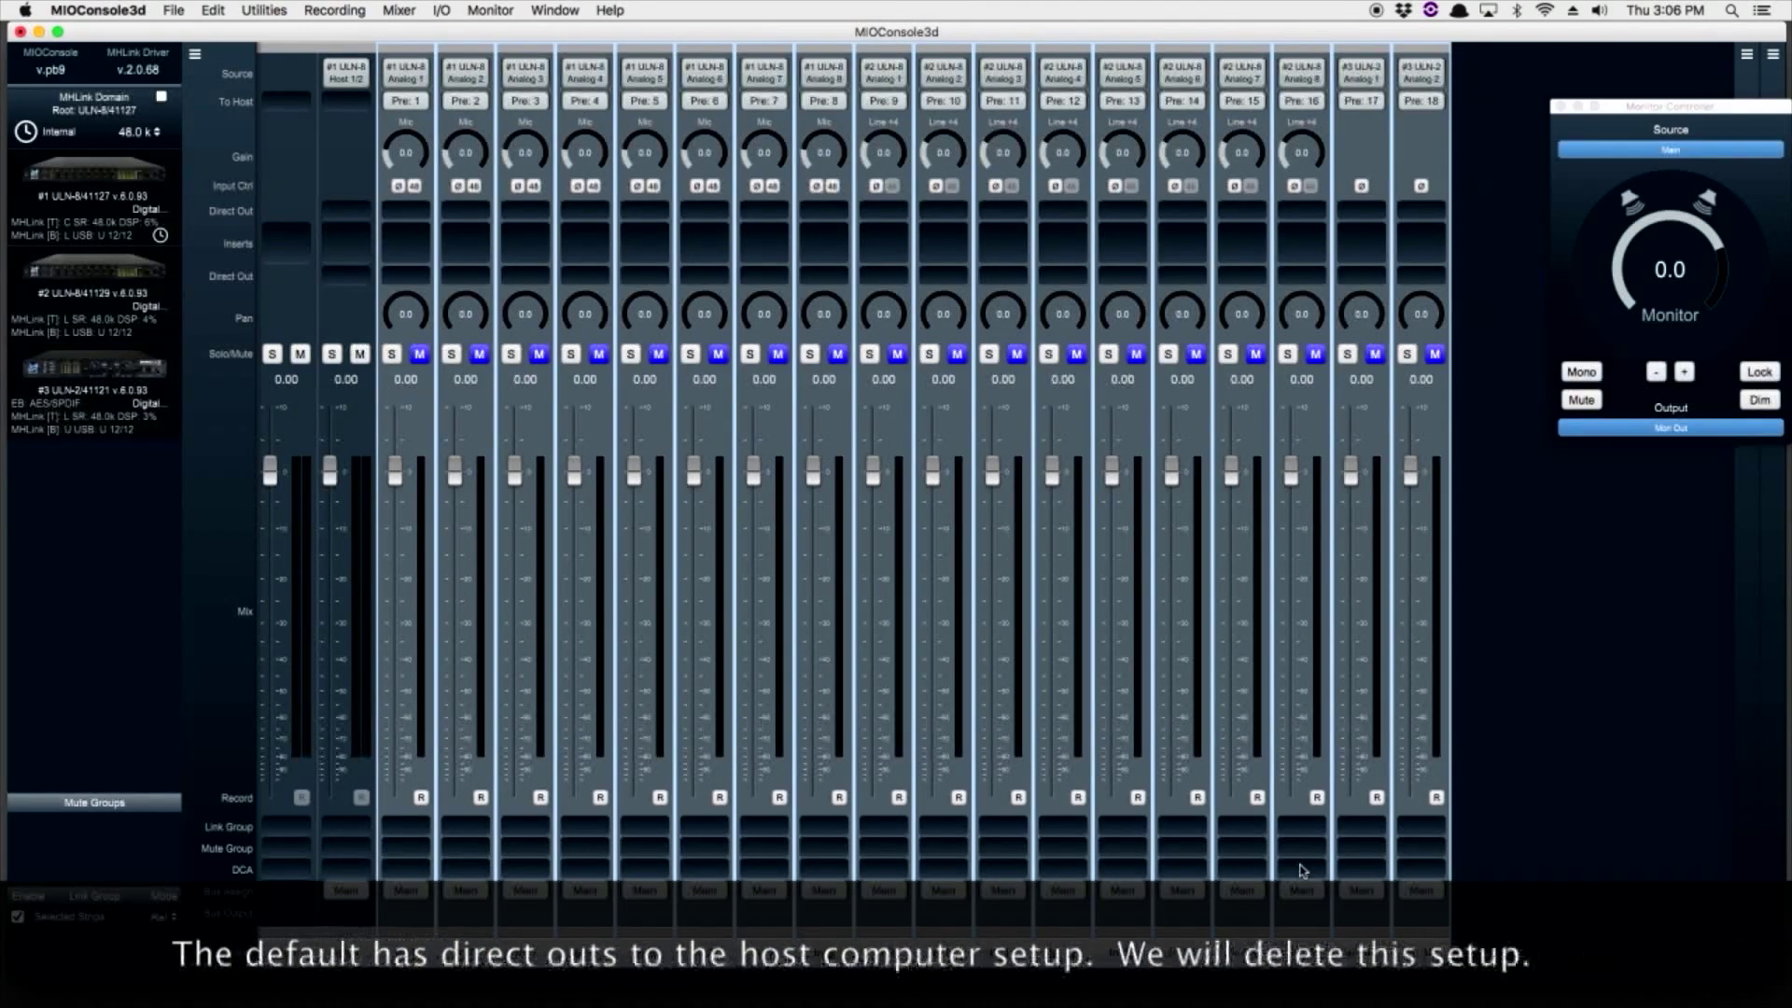
{"action": "left_click", "coordinate": [405, 100]}
{"action": "left_click", "coordinate": [422, 68]}
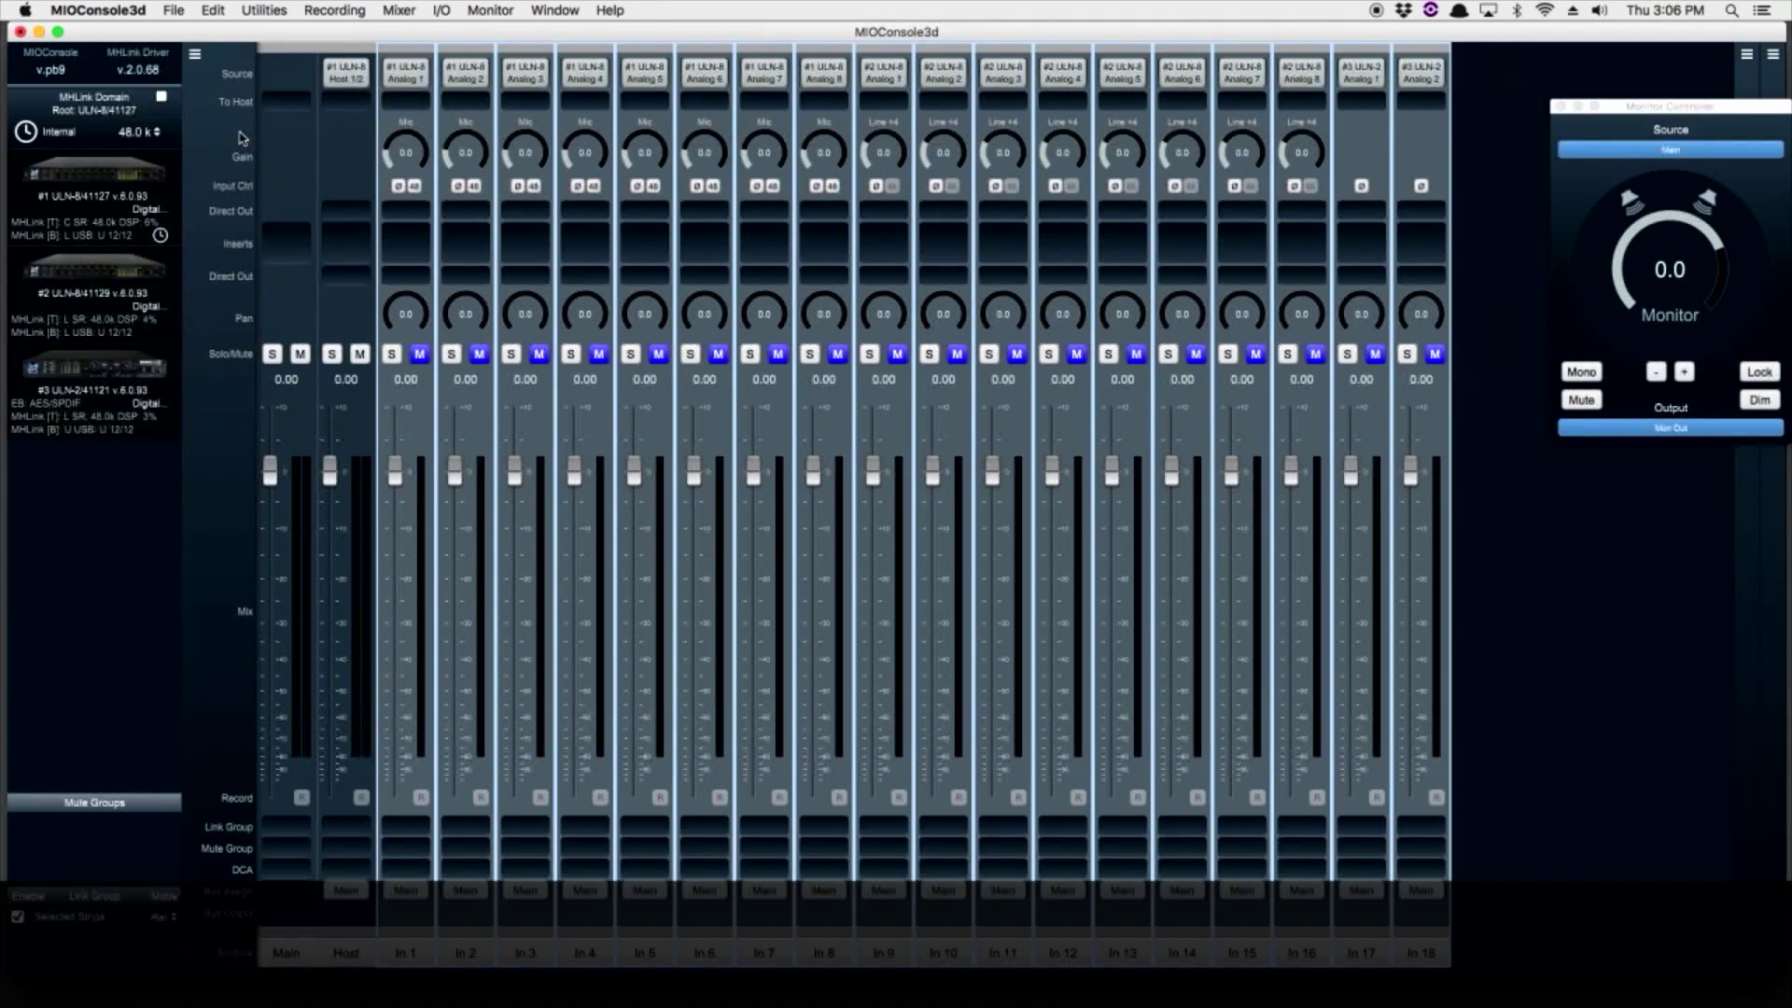
{"action": "left_click", "coordinate": [198, 238]}
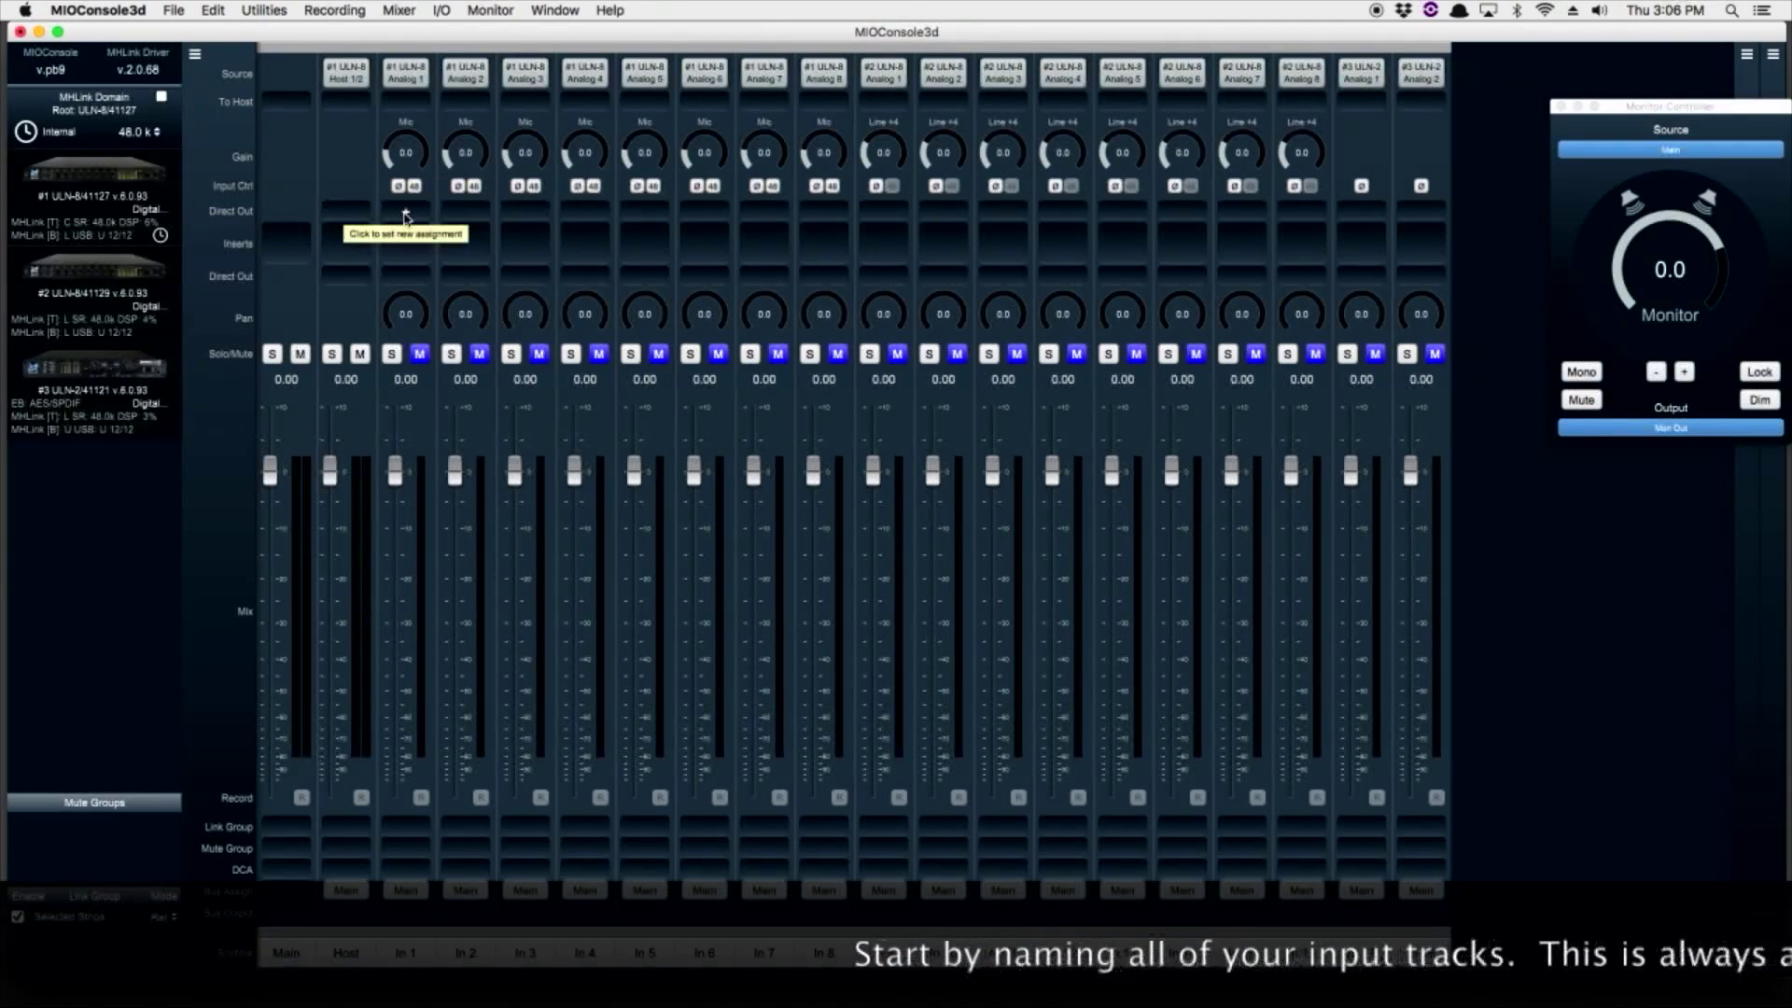
Name the next strips Snare Bot and HiHat in their scribble name fields
{"action": "left_click", "coordinate": [419, 709]}
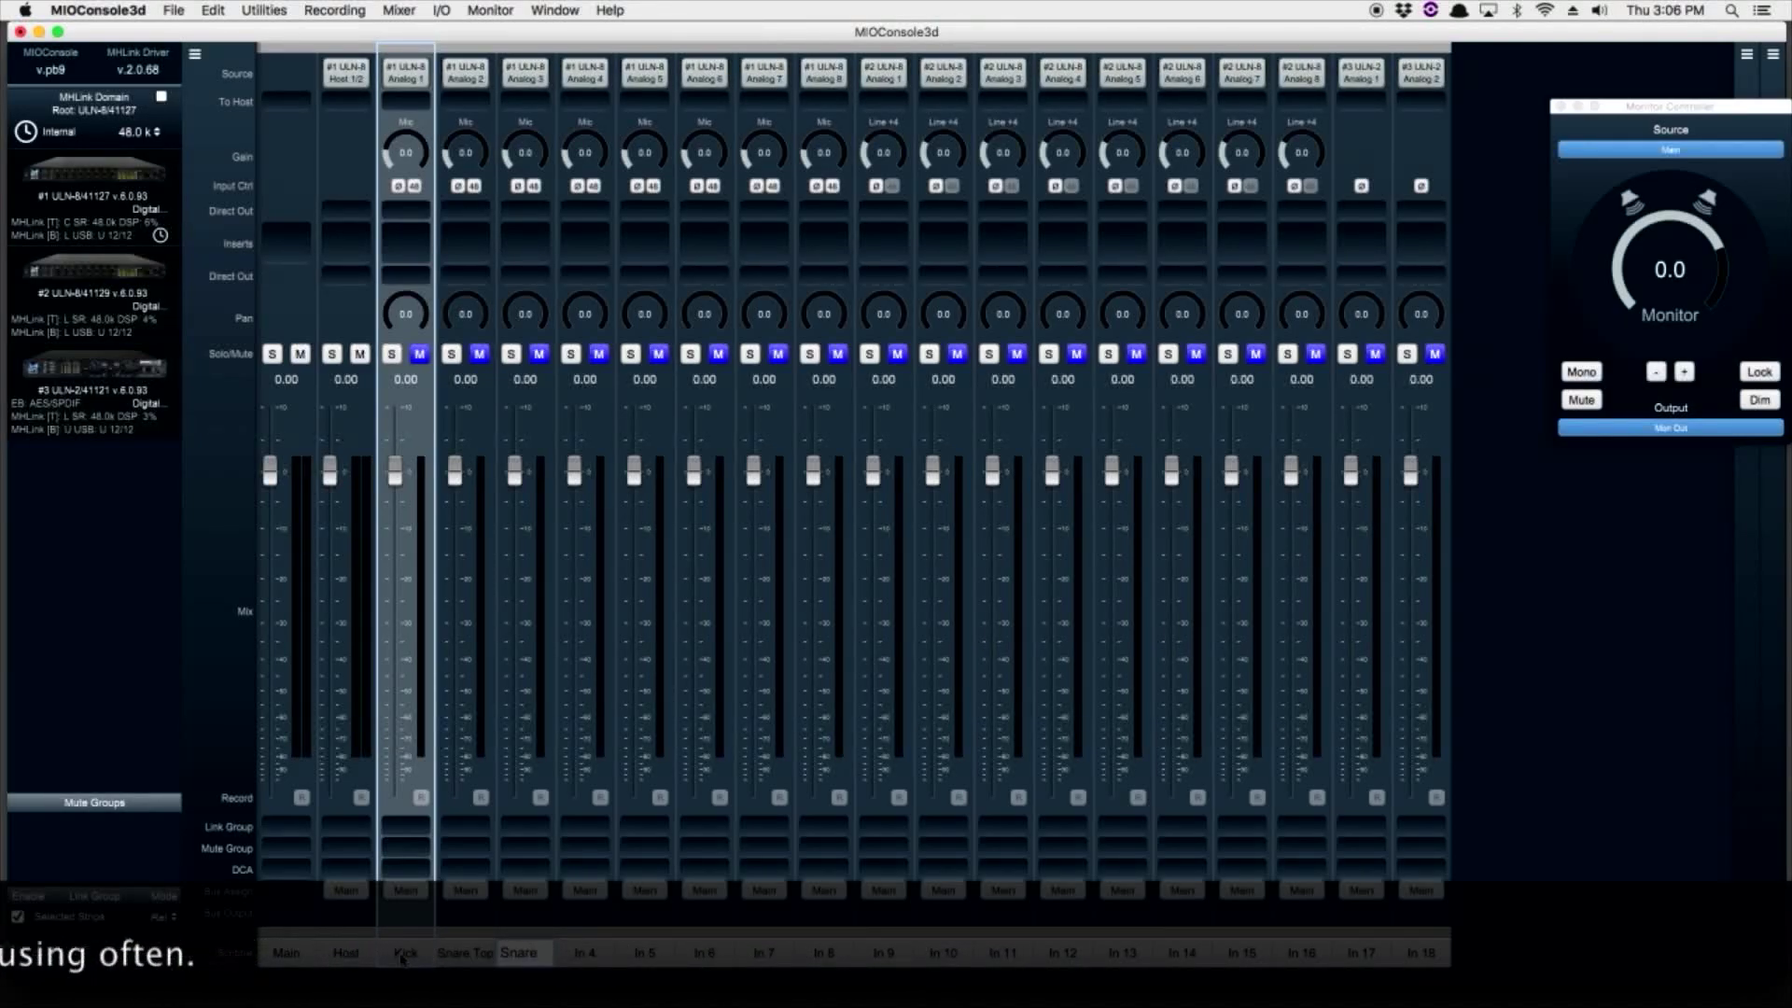
{"action": "type", "text": "Bot"}
{"action": "key", "text": "Tab"}
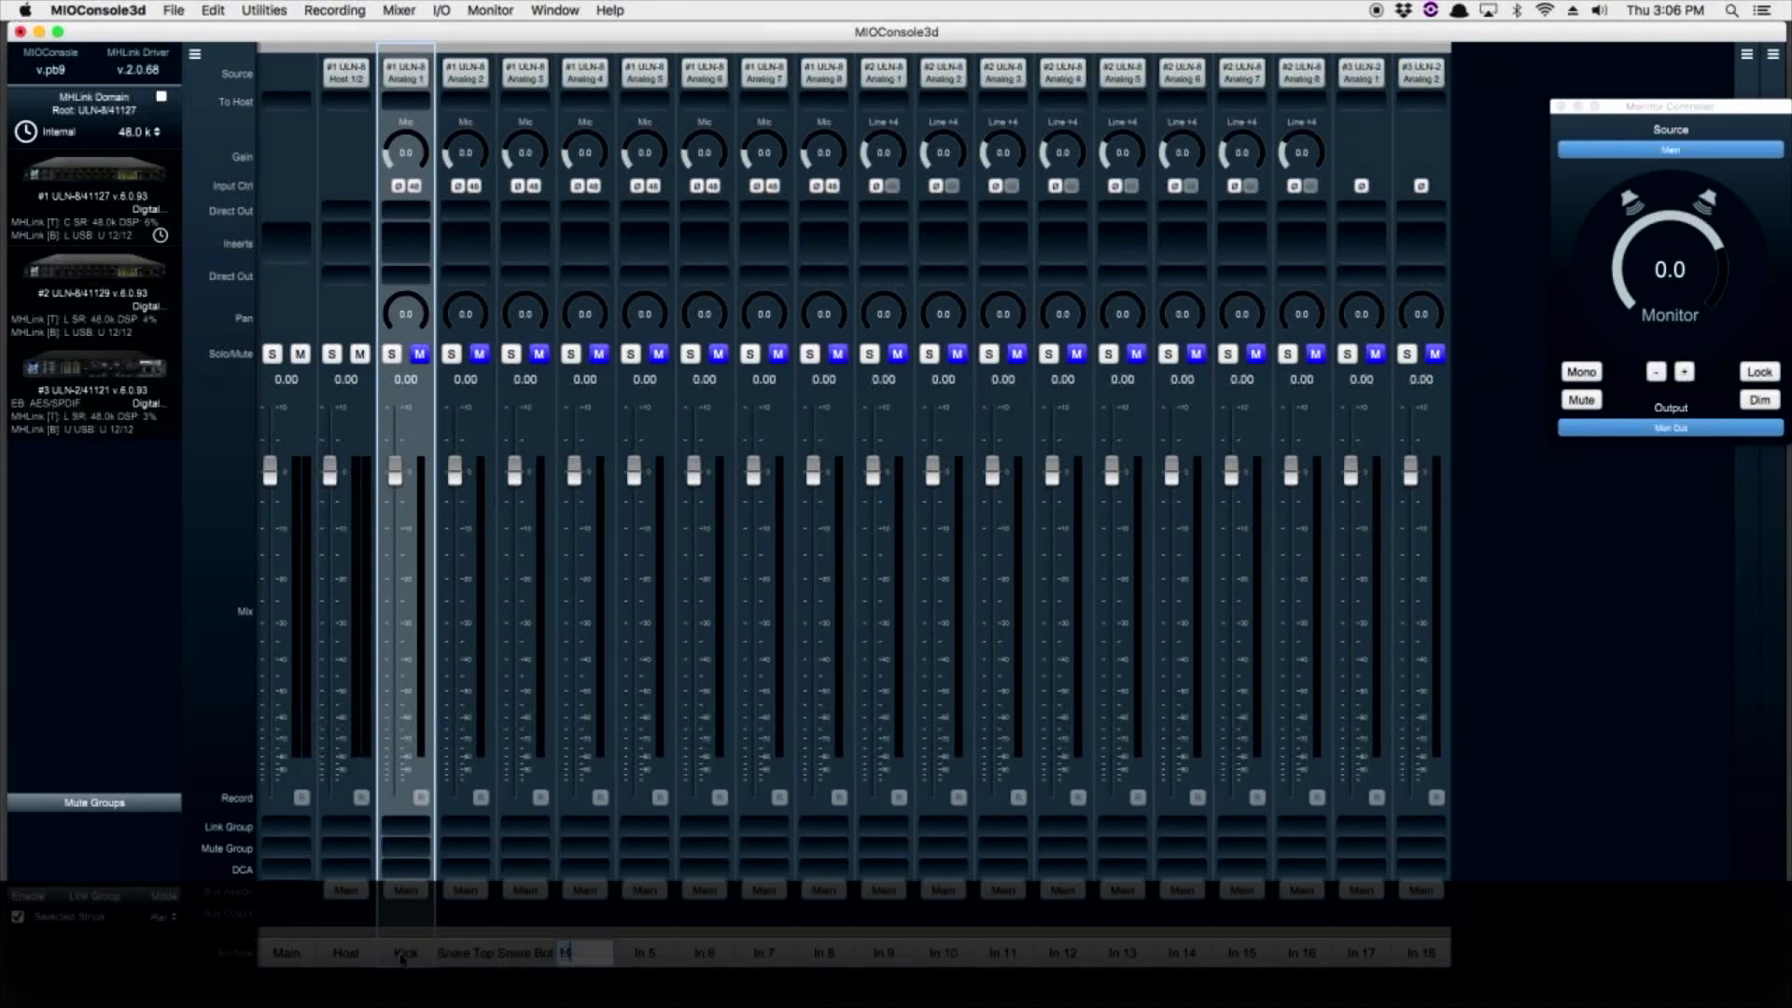
{"action": "type", "text": "HiHa"}
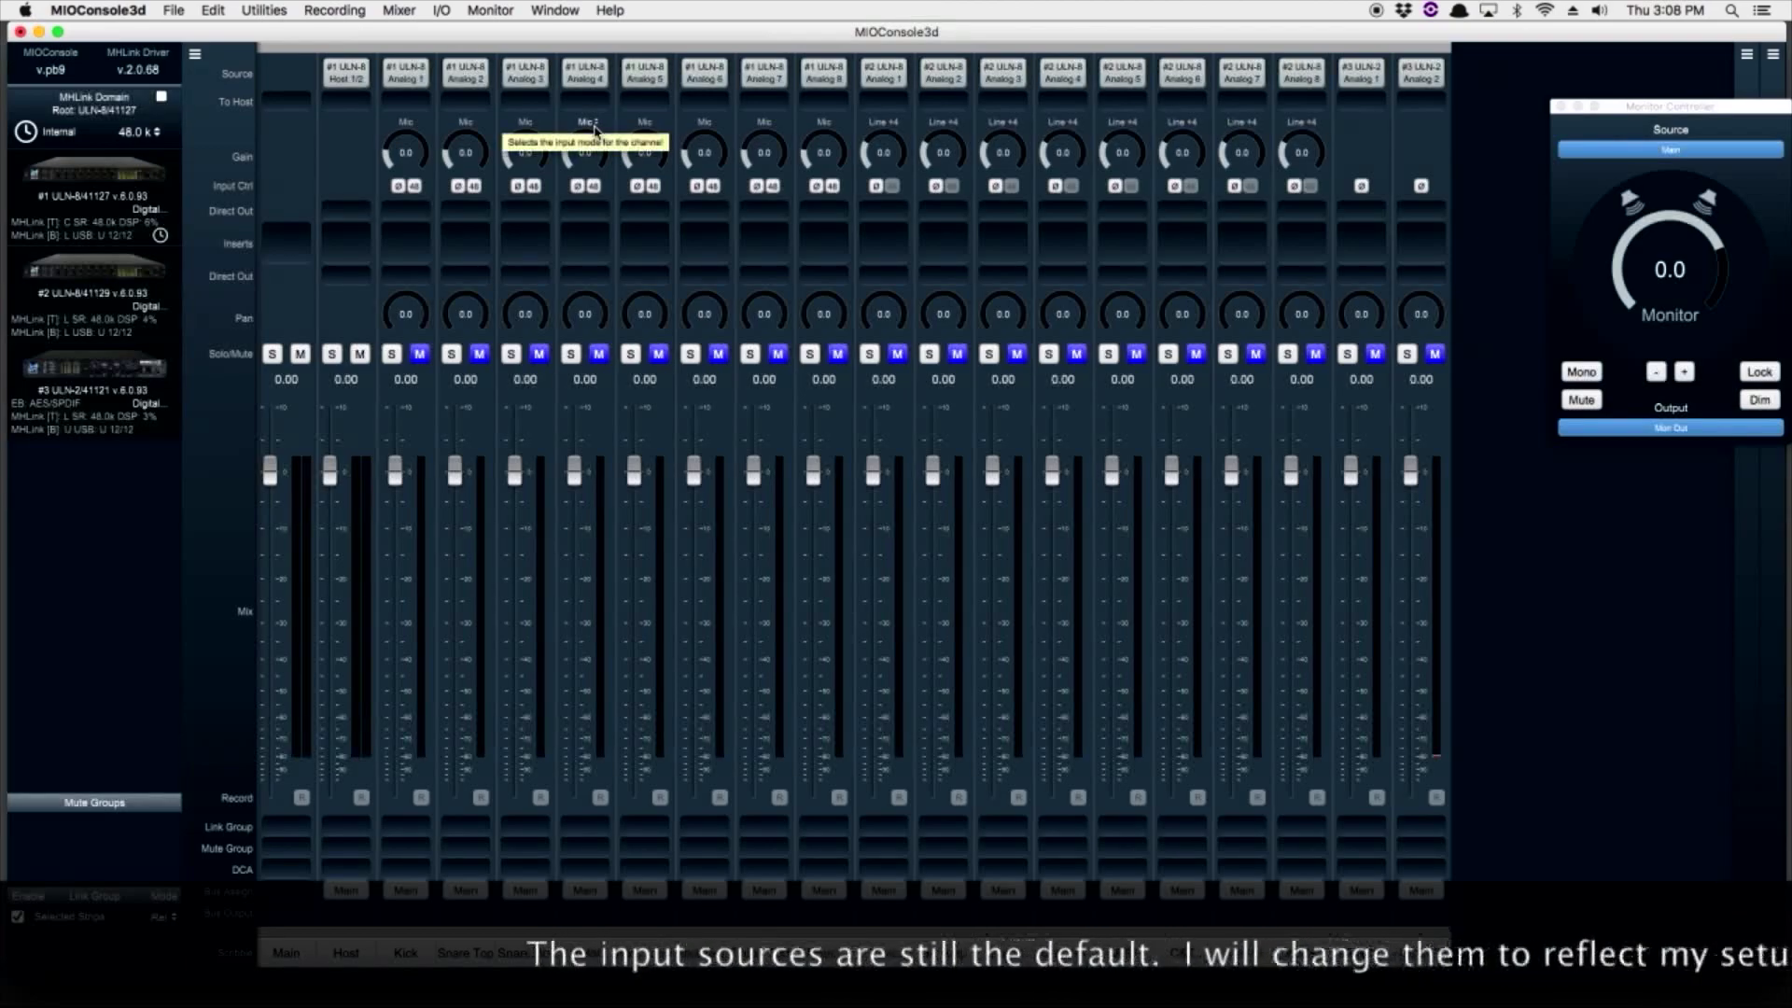
{"action": "left_click", "coordinate": [643, 128]}
Set Rack Tom 1, Rack Tom 2 and Floor Tom to Ribbon and Bass to Mic, then select Kick through Room
{"action": "left_click", "coordinate": [665, 141]}
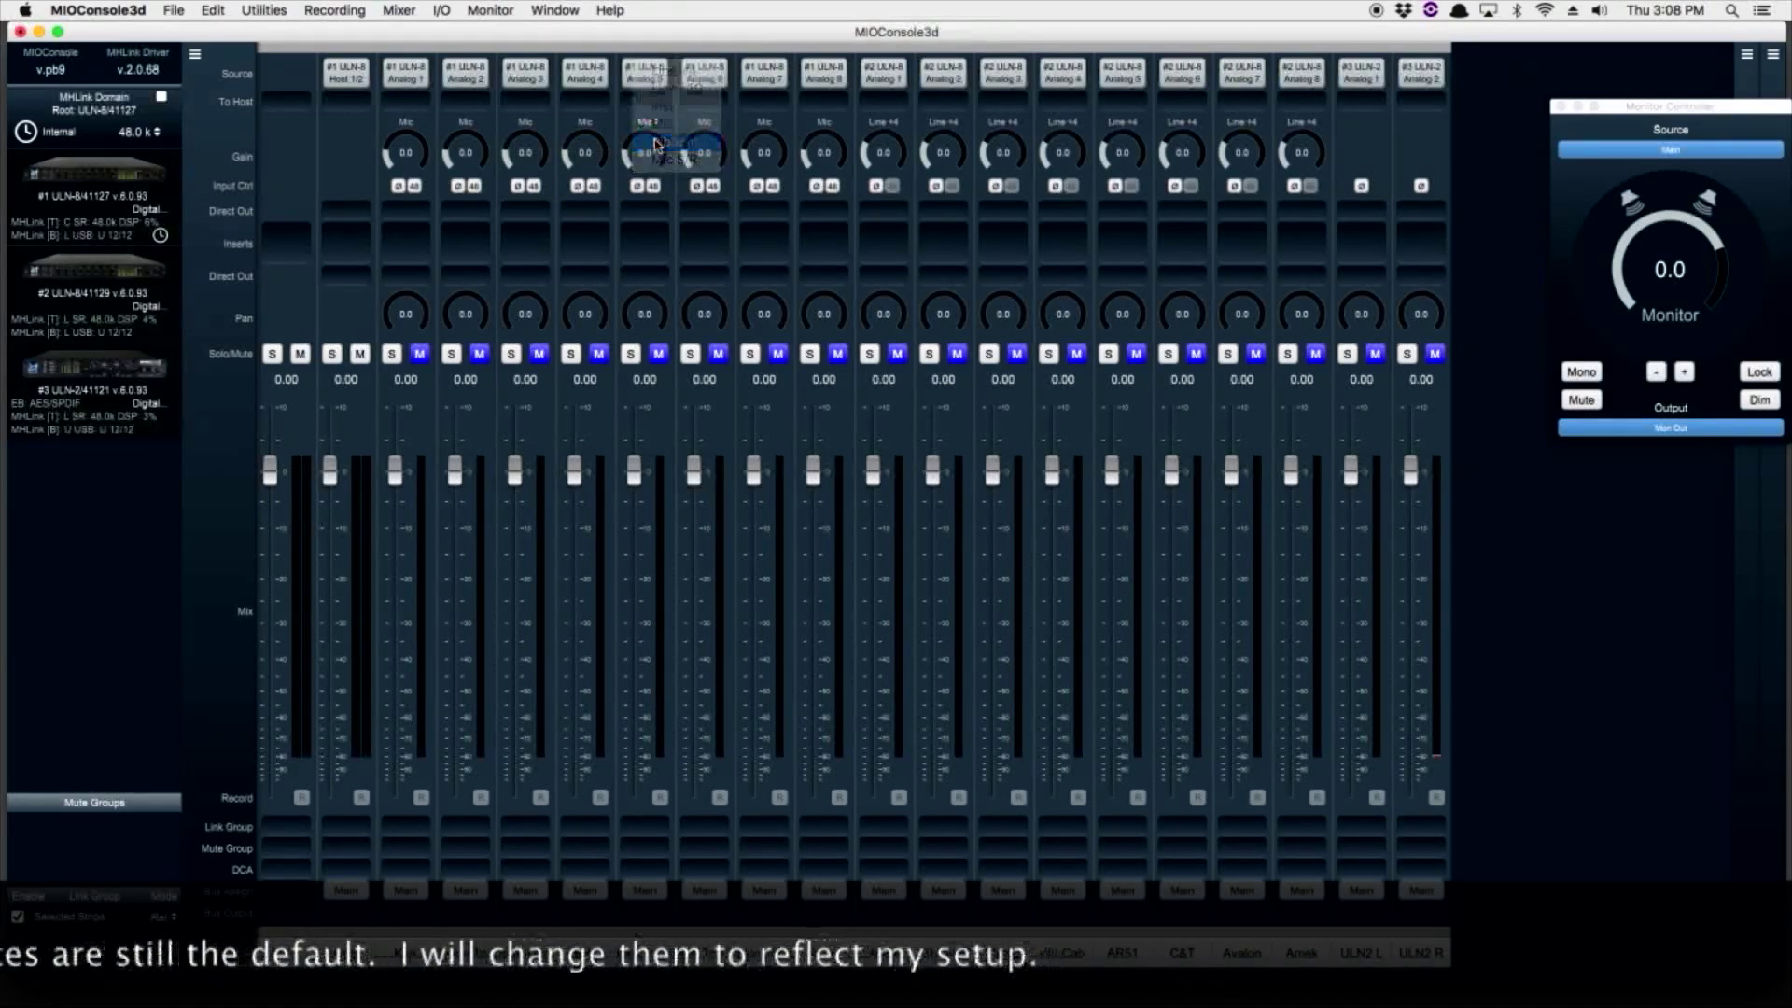
{"action": "left_click", "coordinate": [706, 124]}
{"action": "left_click", "coordinate": [718, 141]}
{"action": "left_click", "coordinate": [766, 124]}
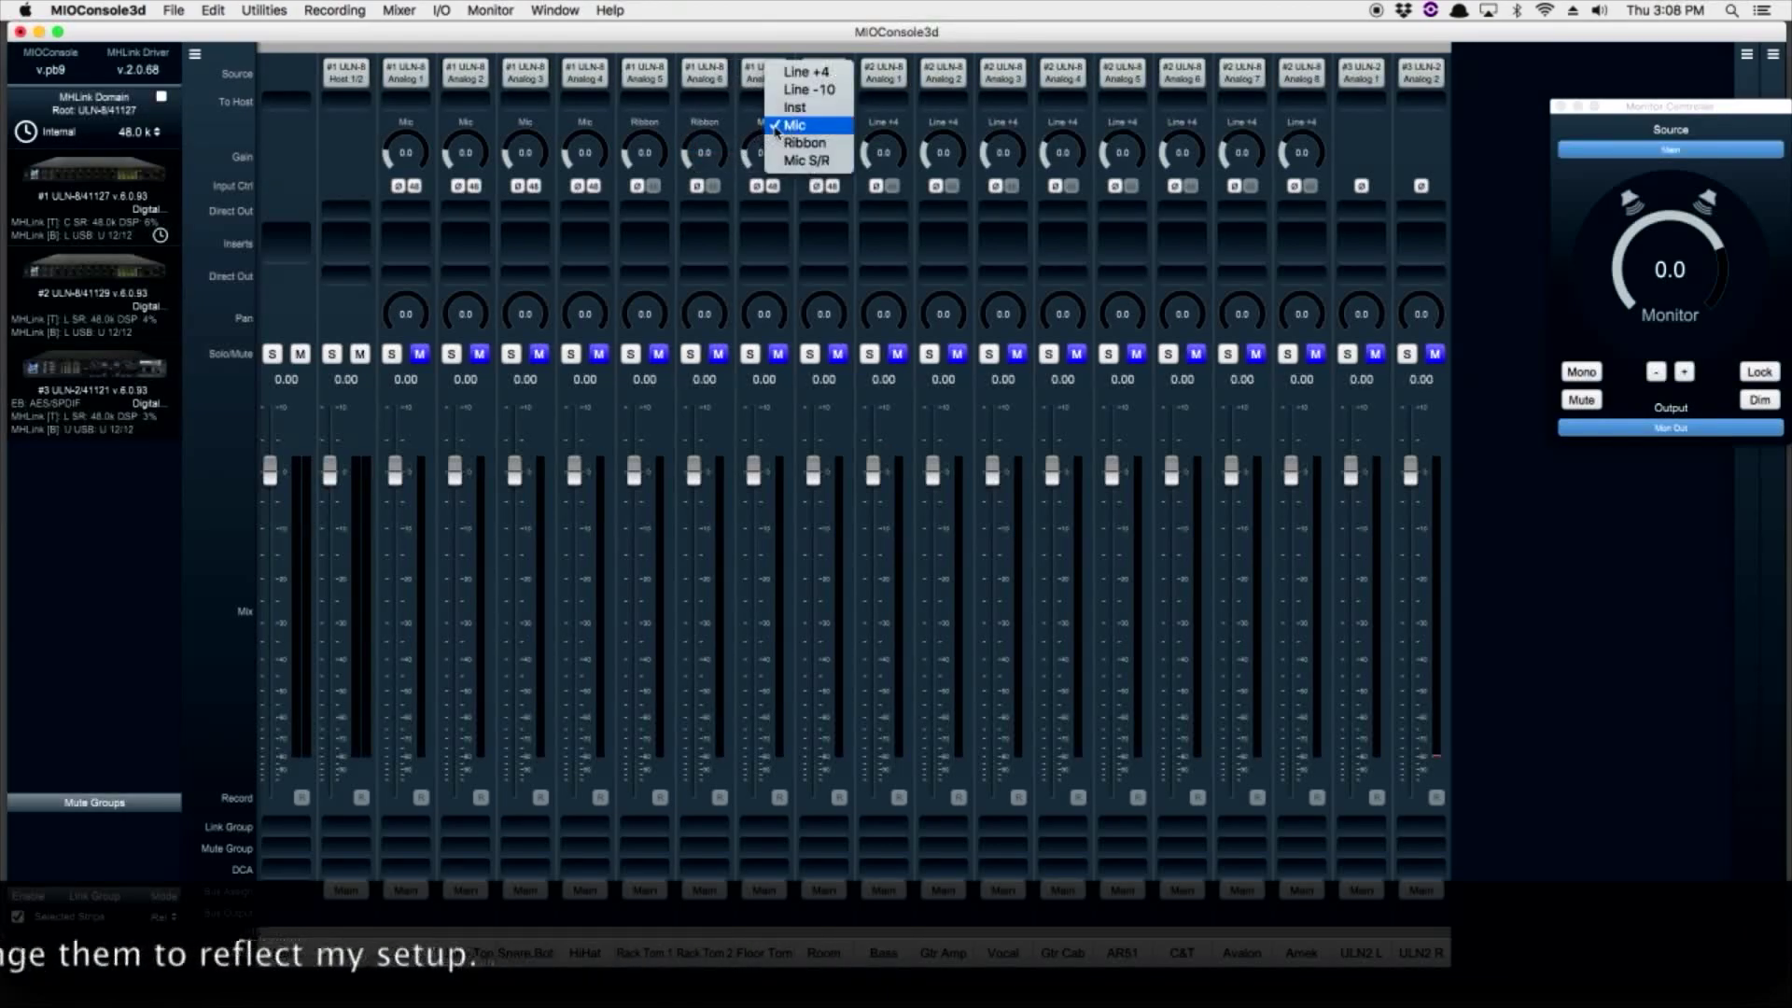
{"action": "left_click", "coordinate": [794, 144]}
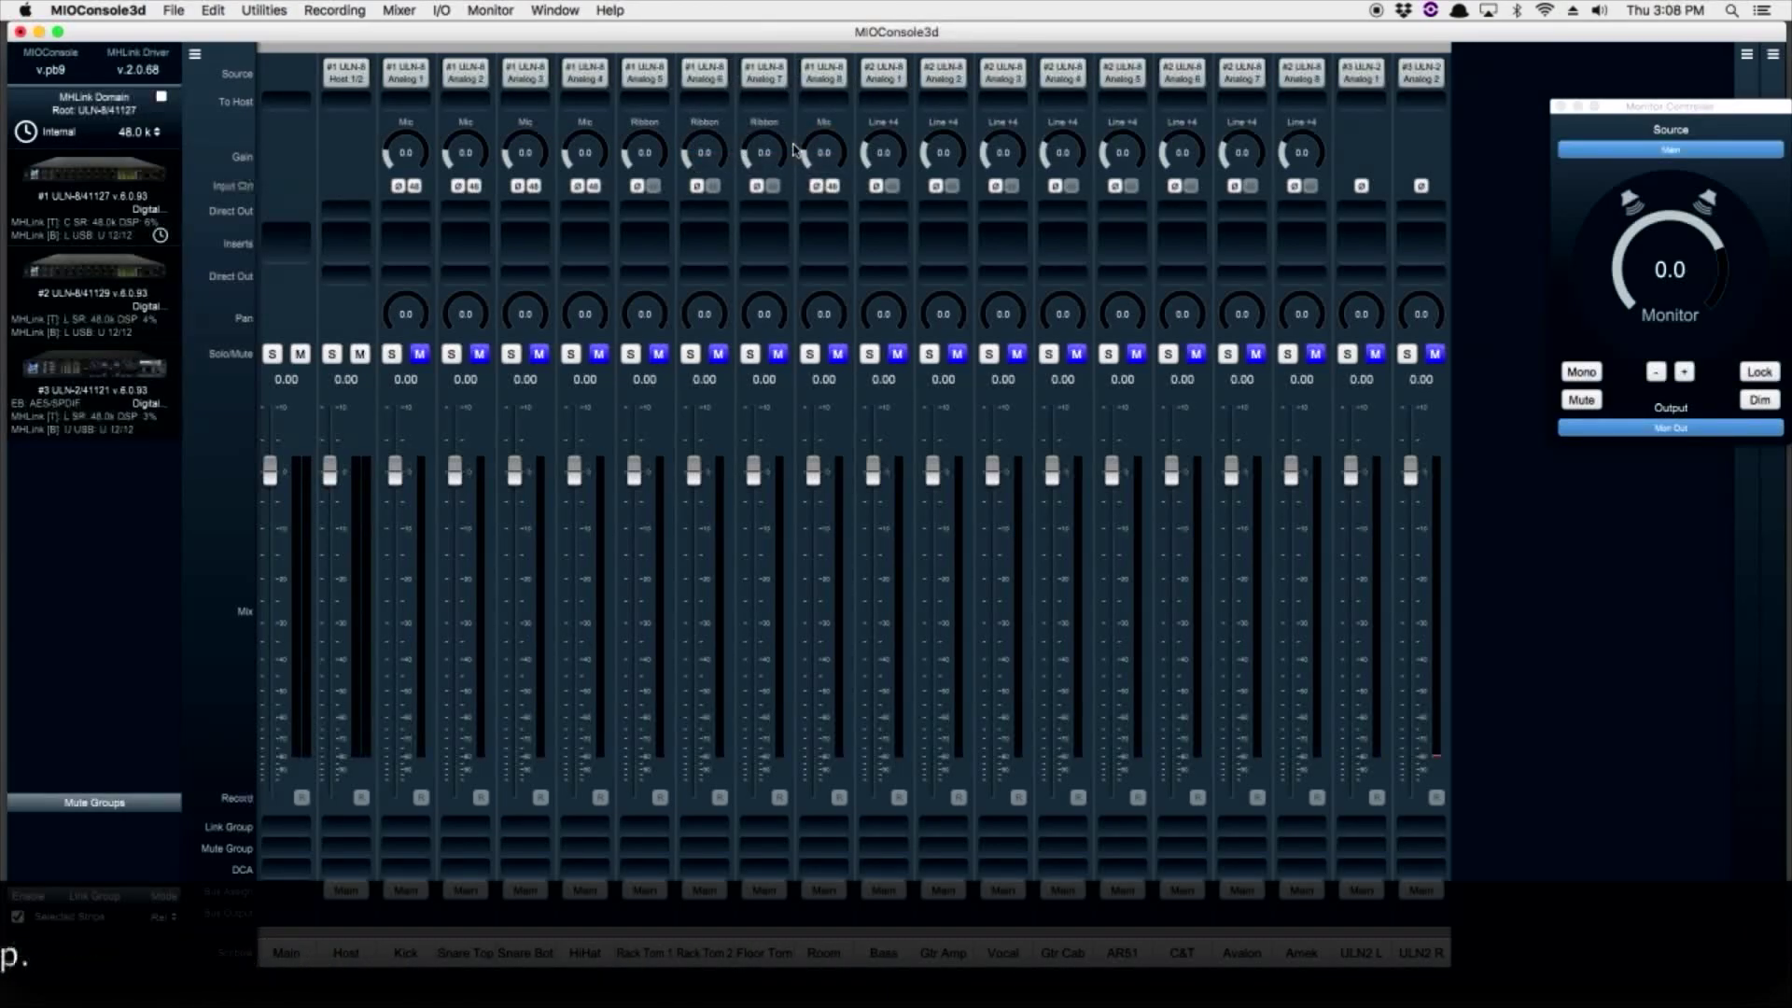
{"action": "left_click", "coordinate": [897, 127]}
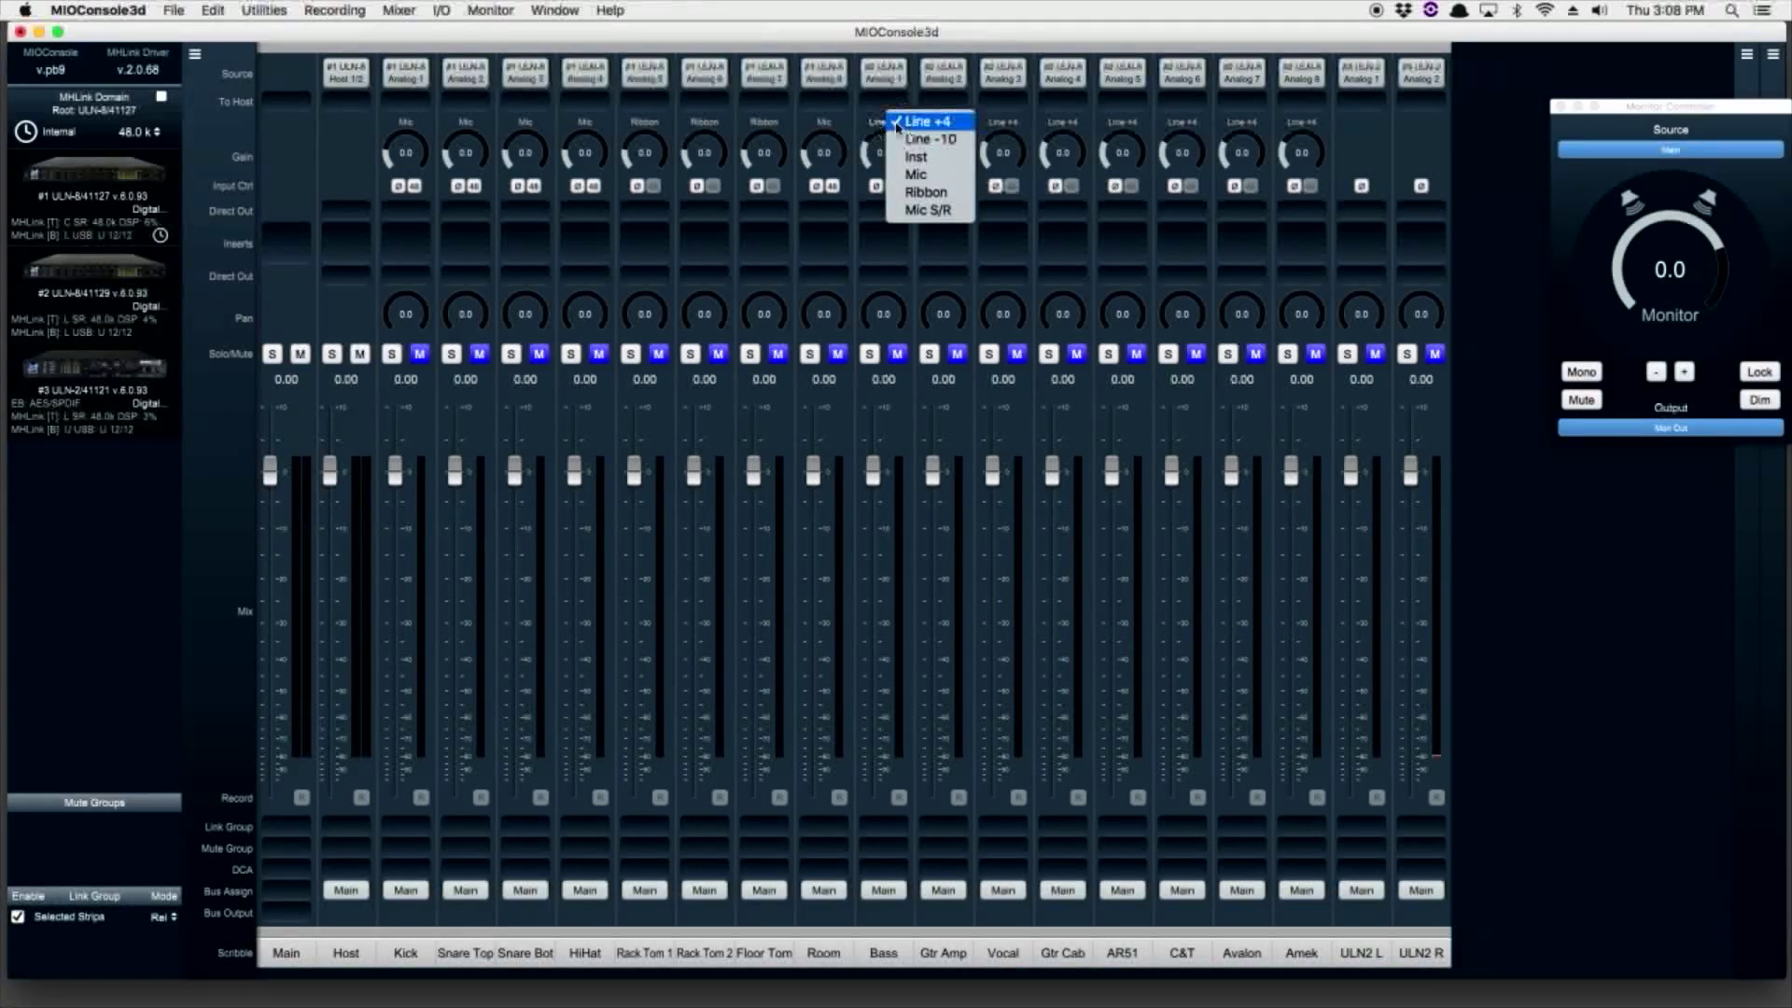
{"action": "left_click", "coordinate": [946, 143]}
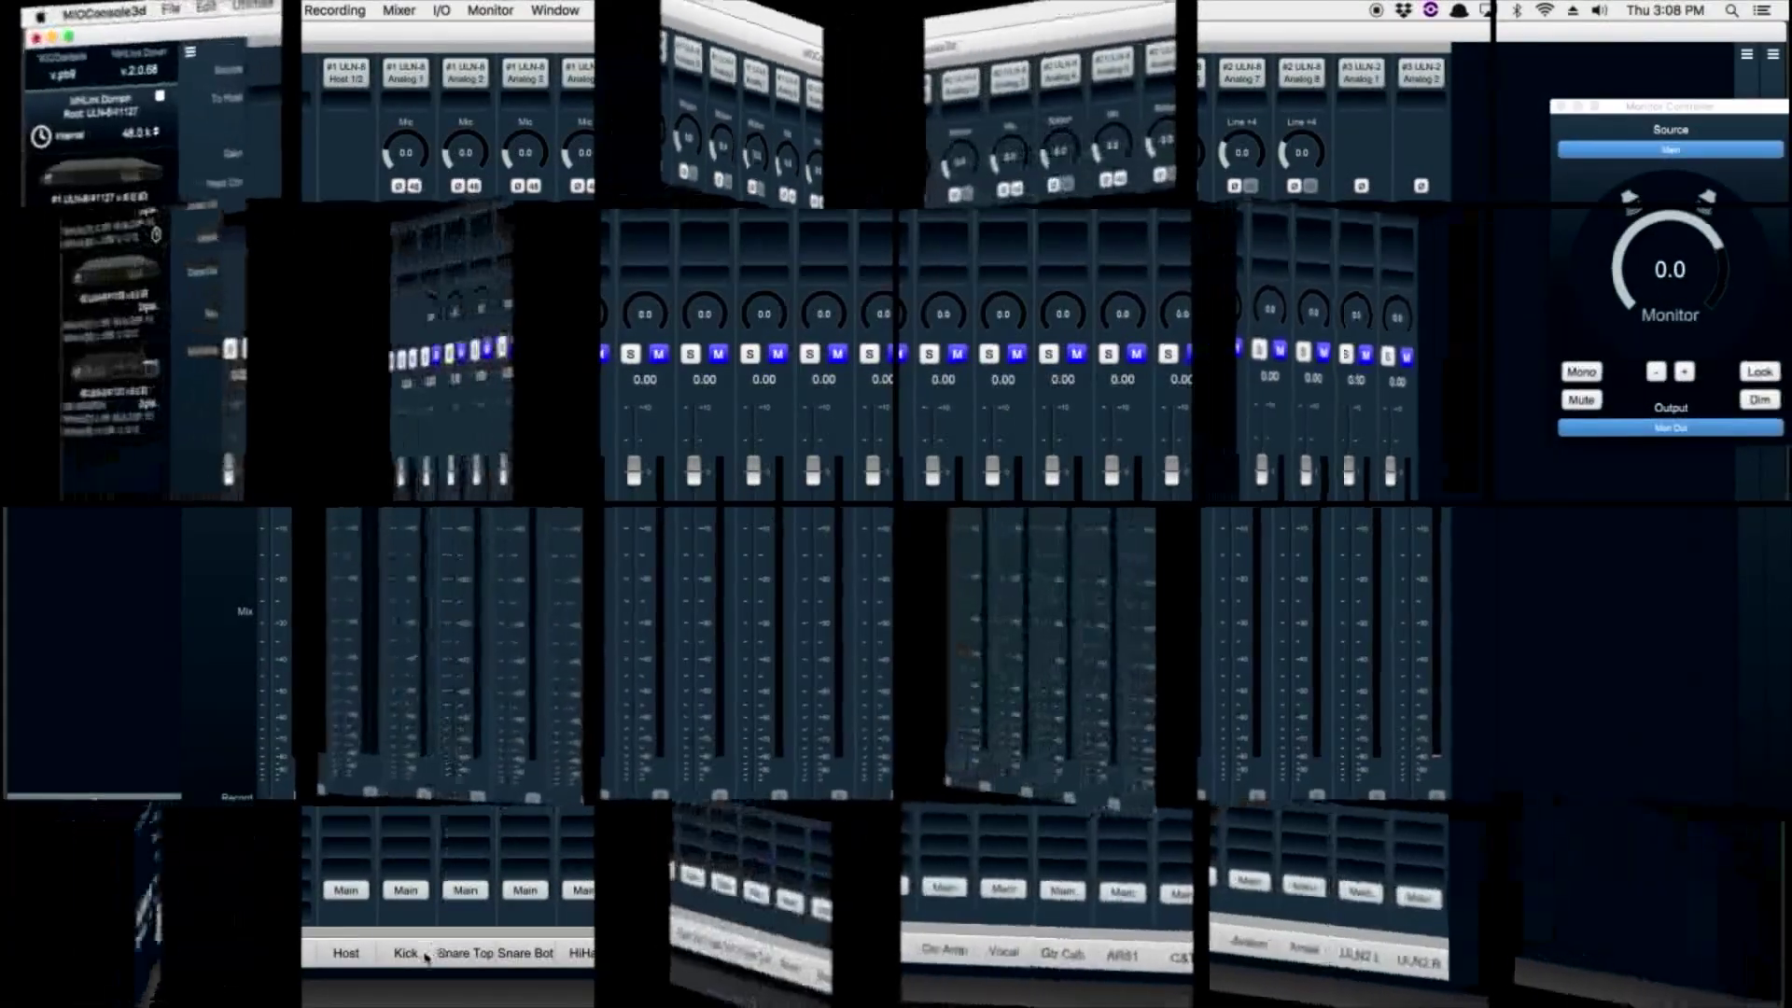
{"action": "left_click", "coordinate": [403, 954]}
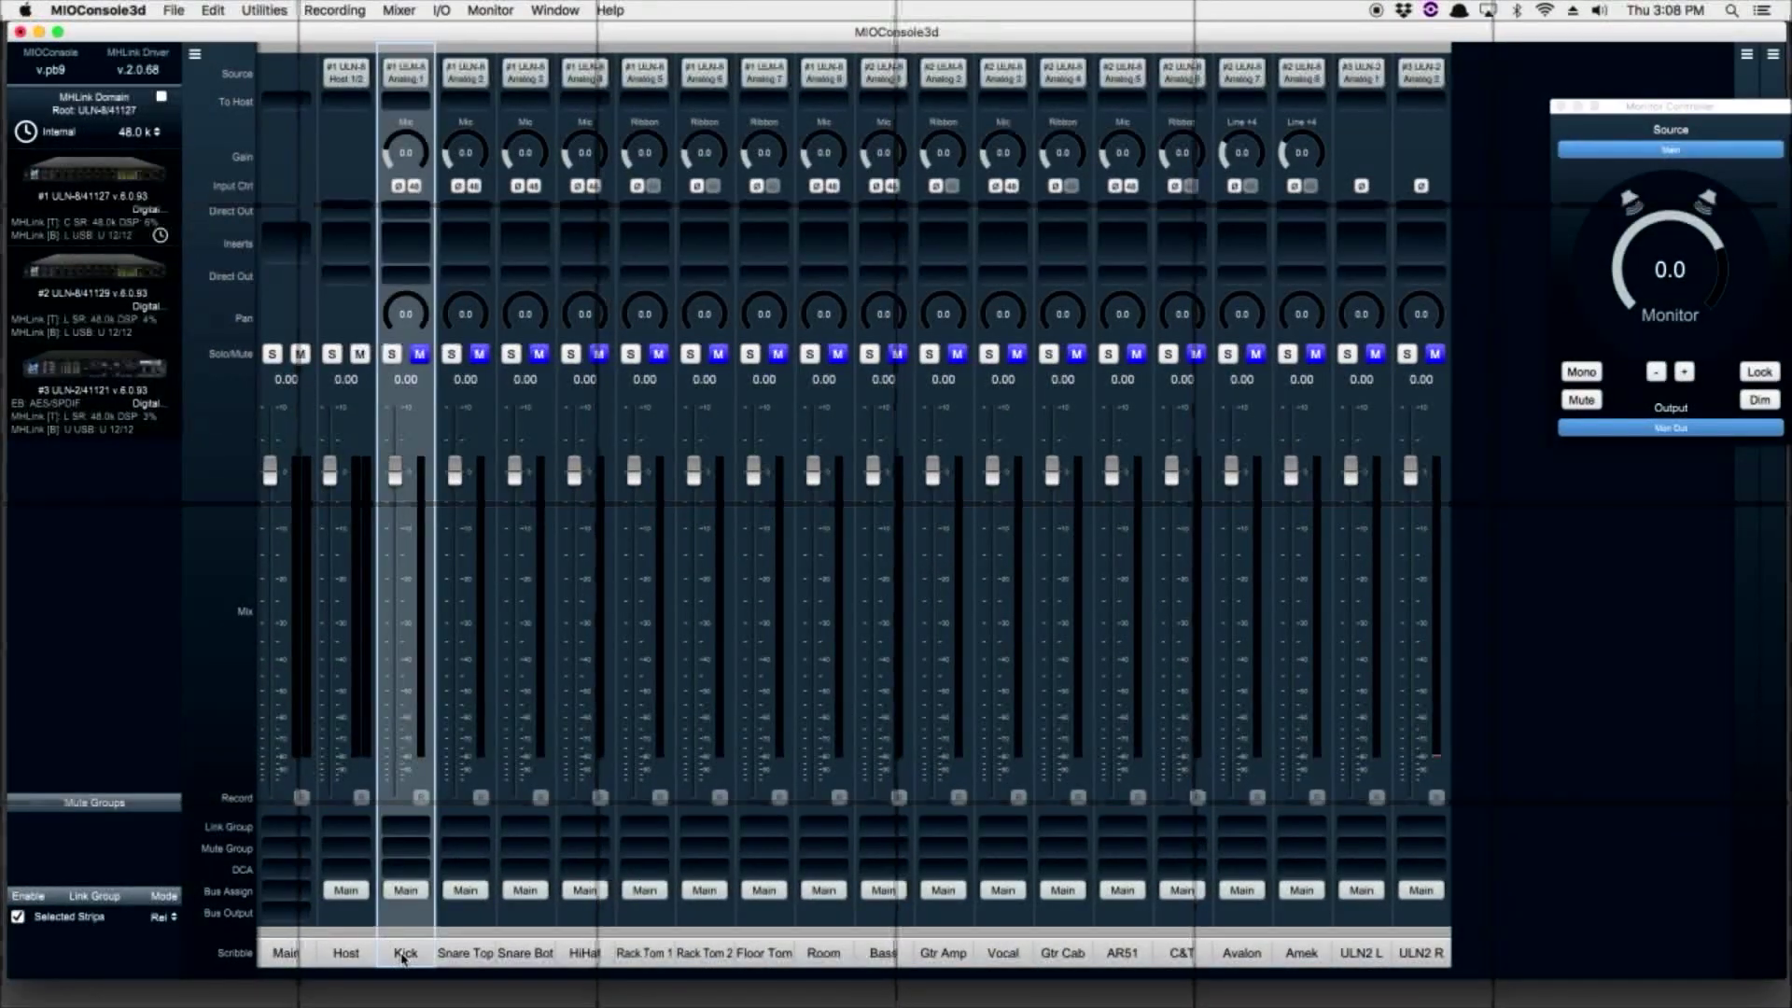
{"action": "left_click", "coordinate": [815, 962], "text": "shift"}
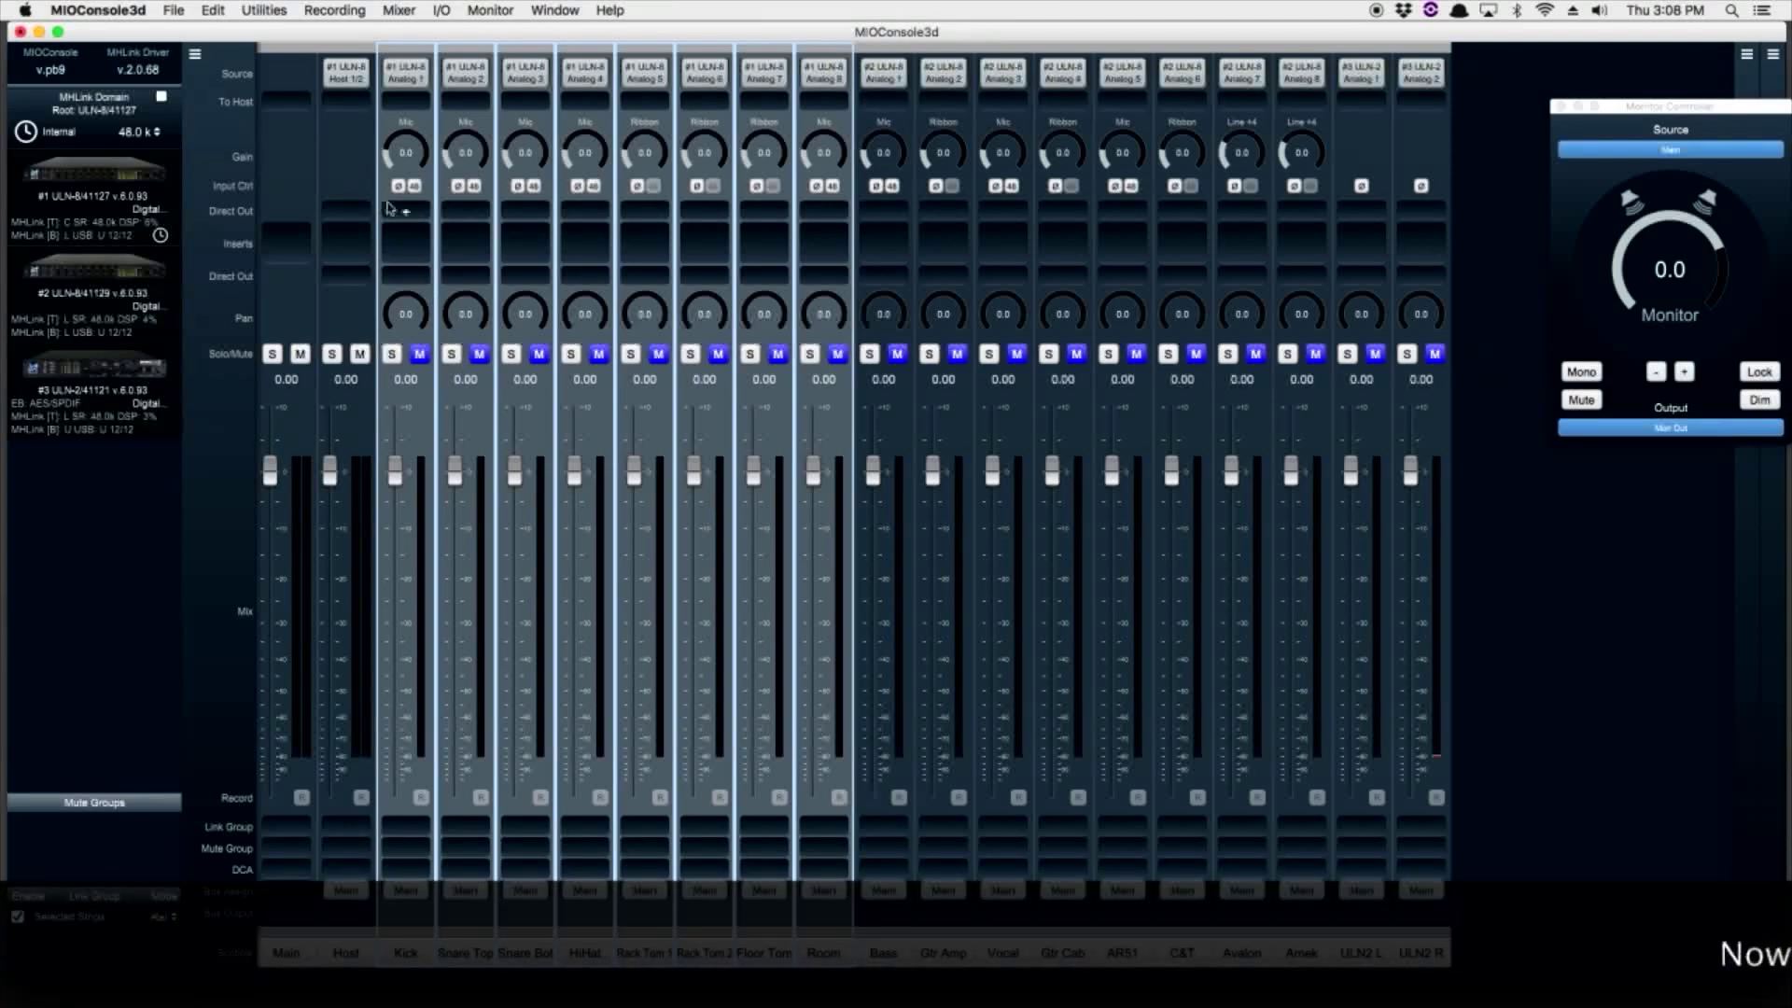
Cascade the Kick–Room direct outs to Host 1–Host 8, then select Bass through ULN2 R
{"action": "left_click", "coordinate": [402, 214]}
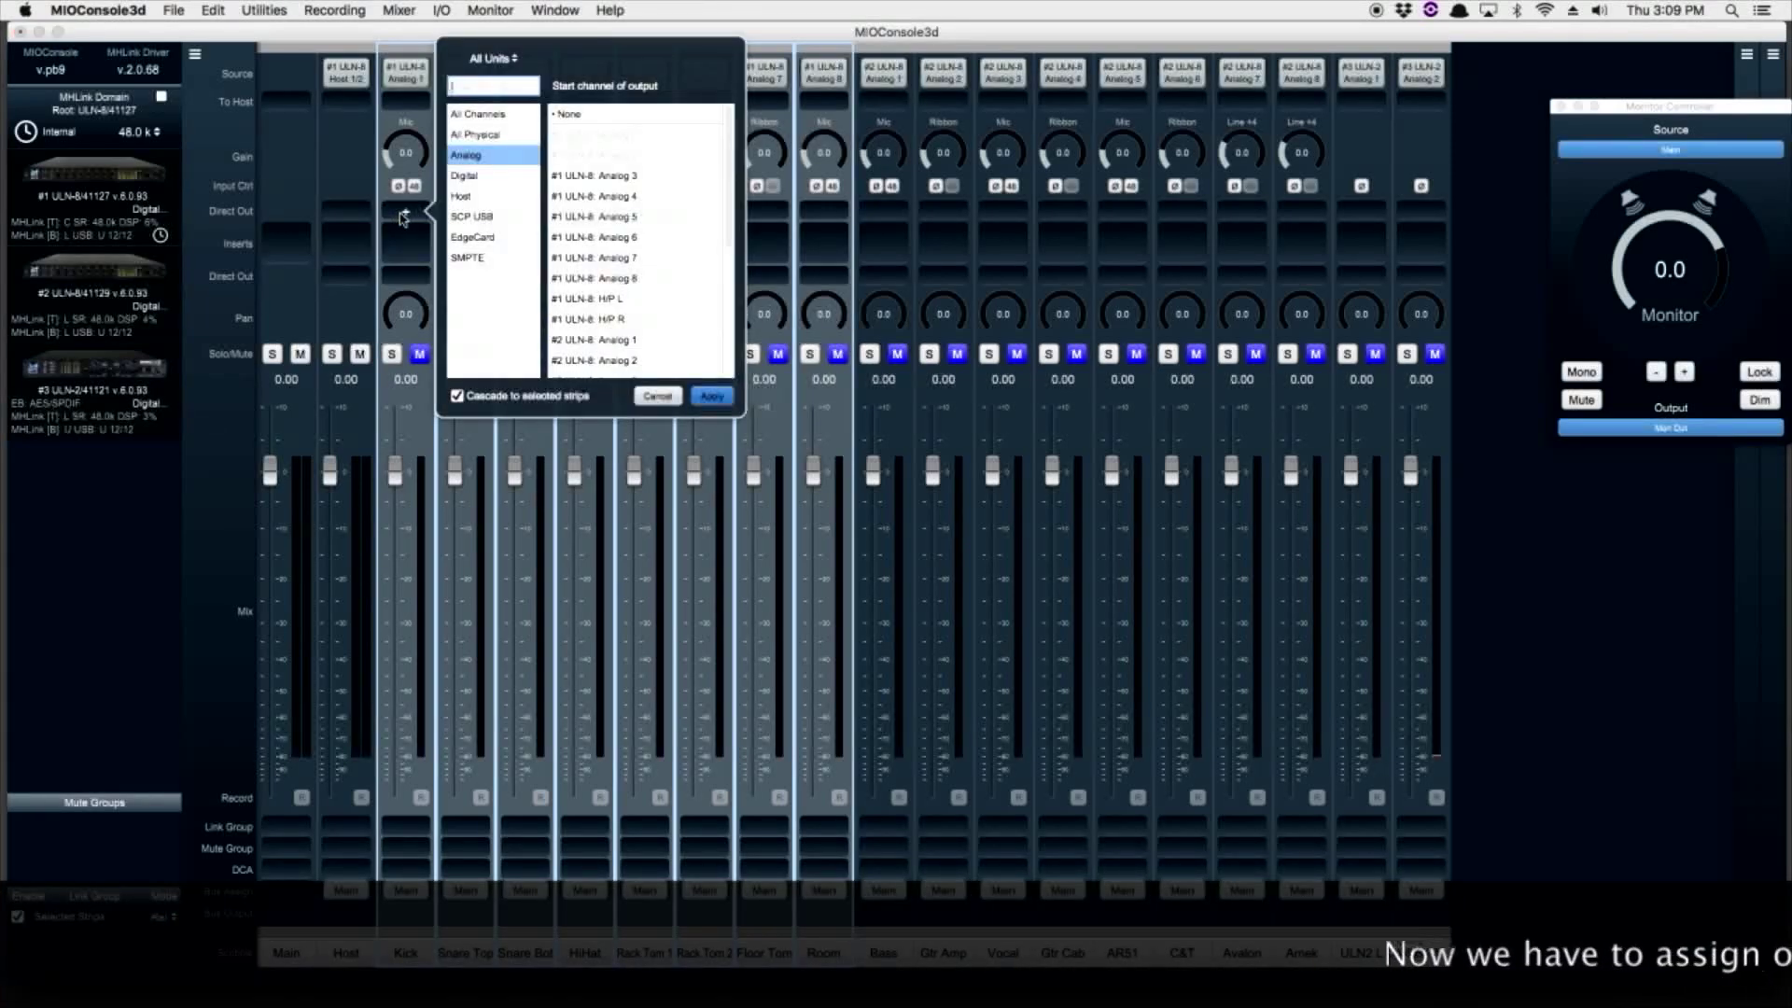
{"action": "left_click", "coordinate": [495, 198]}
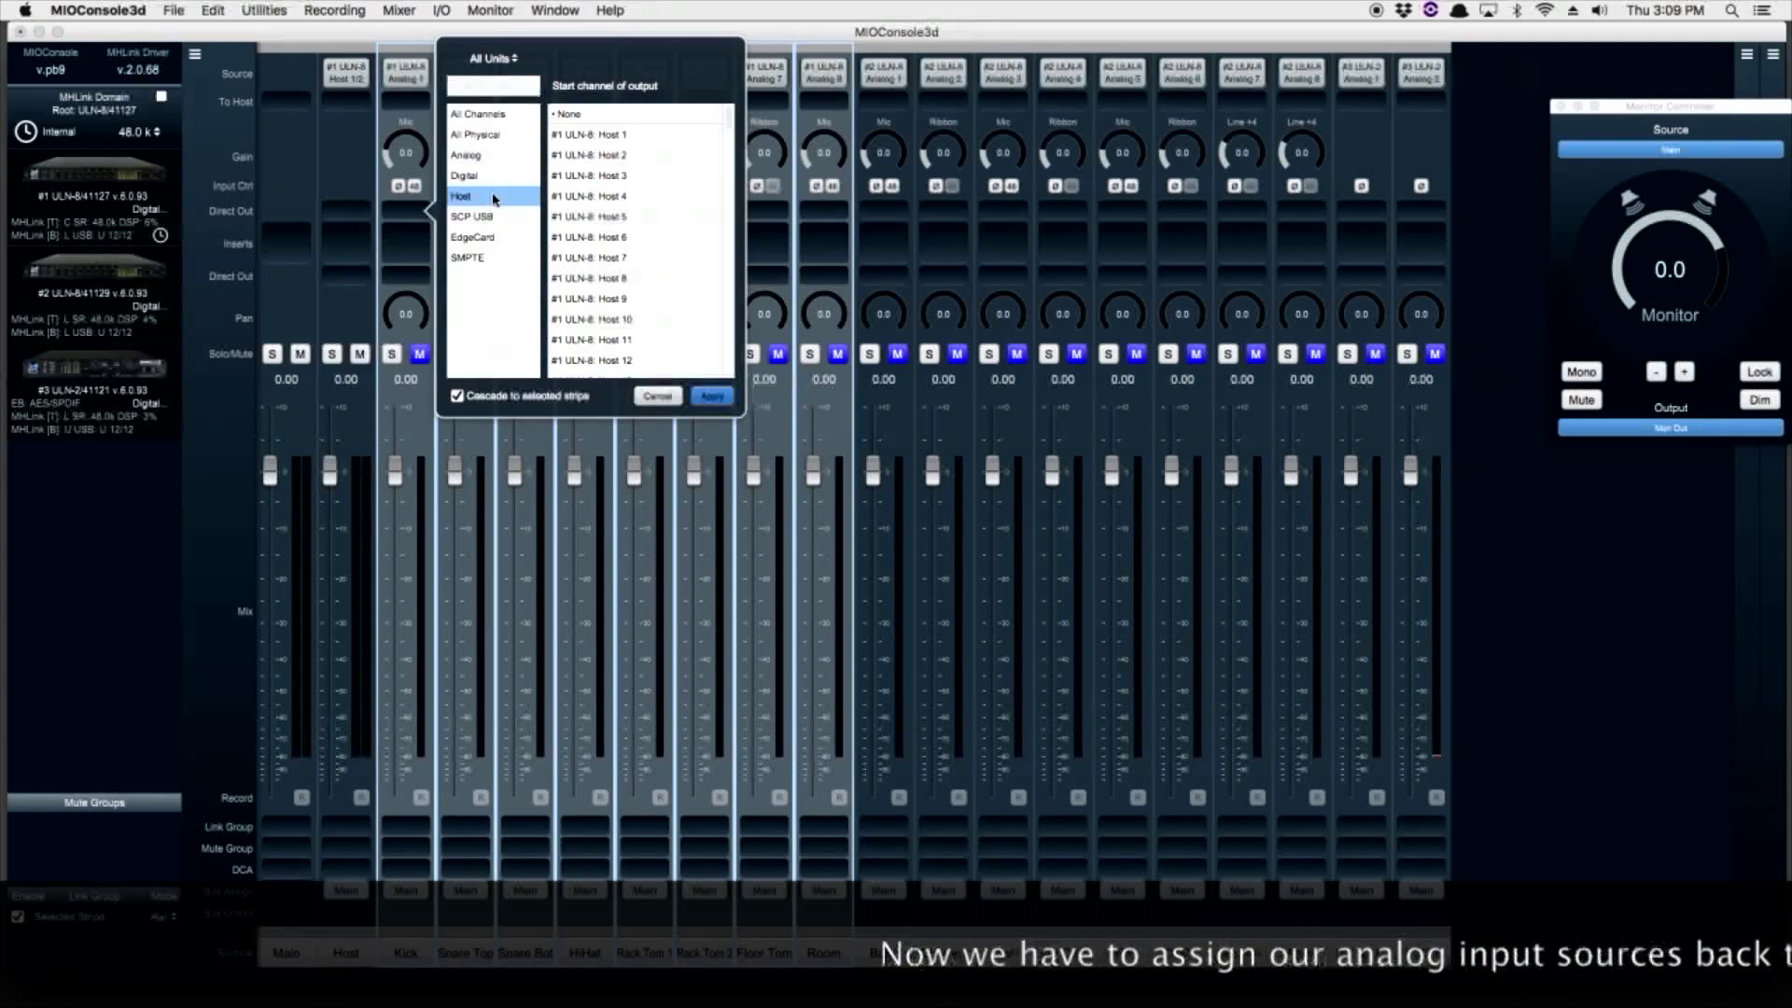
{"action": "left_click", "coordinate": [603, 136]}
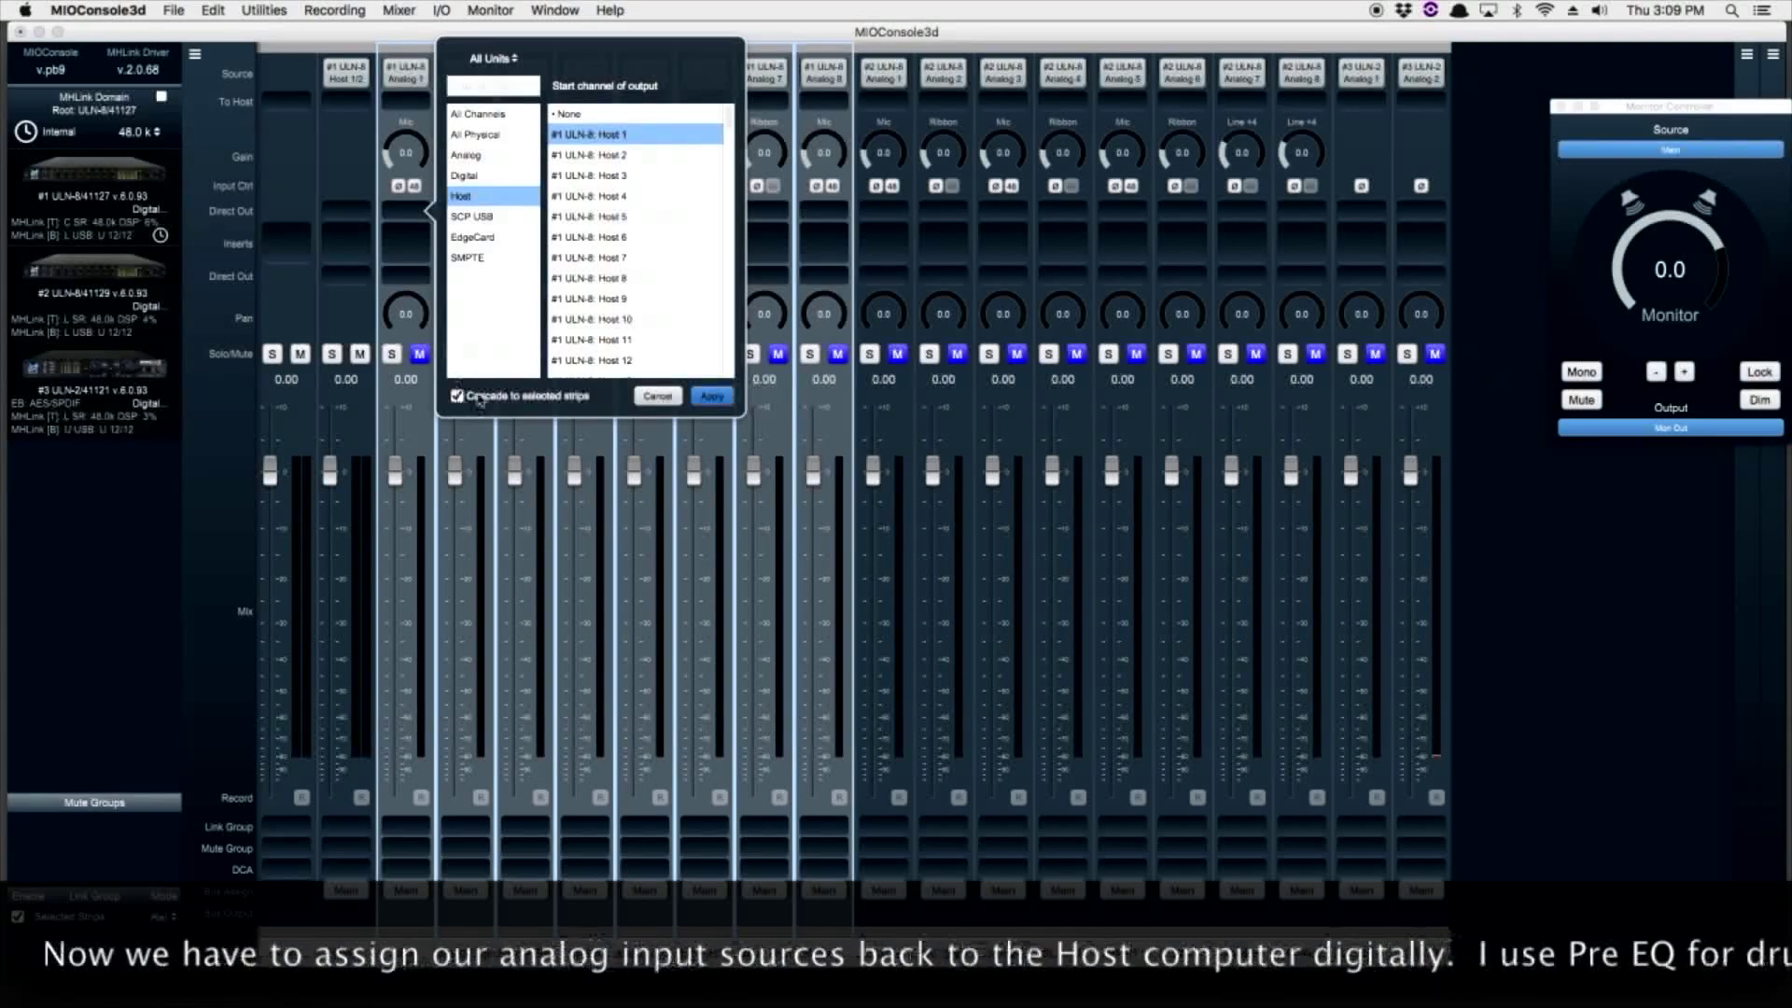
{"action": "left_click", "coordinate": [712, 397]}
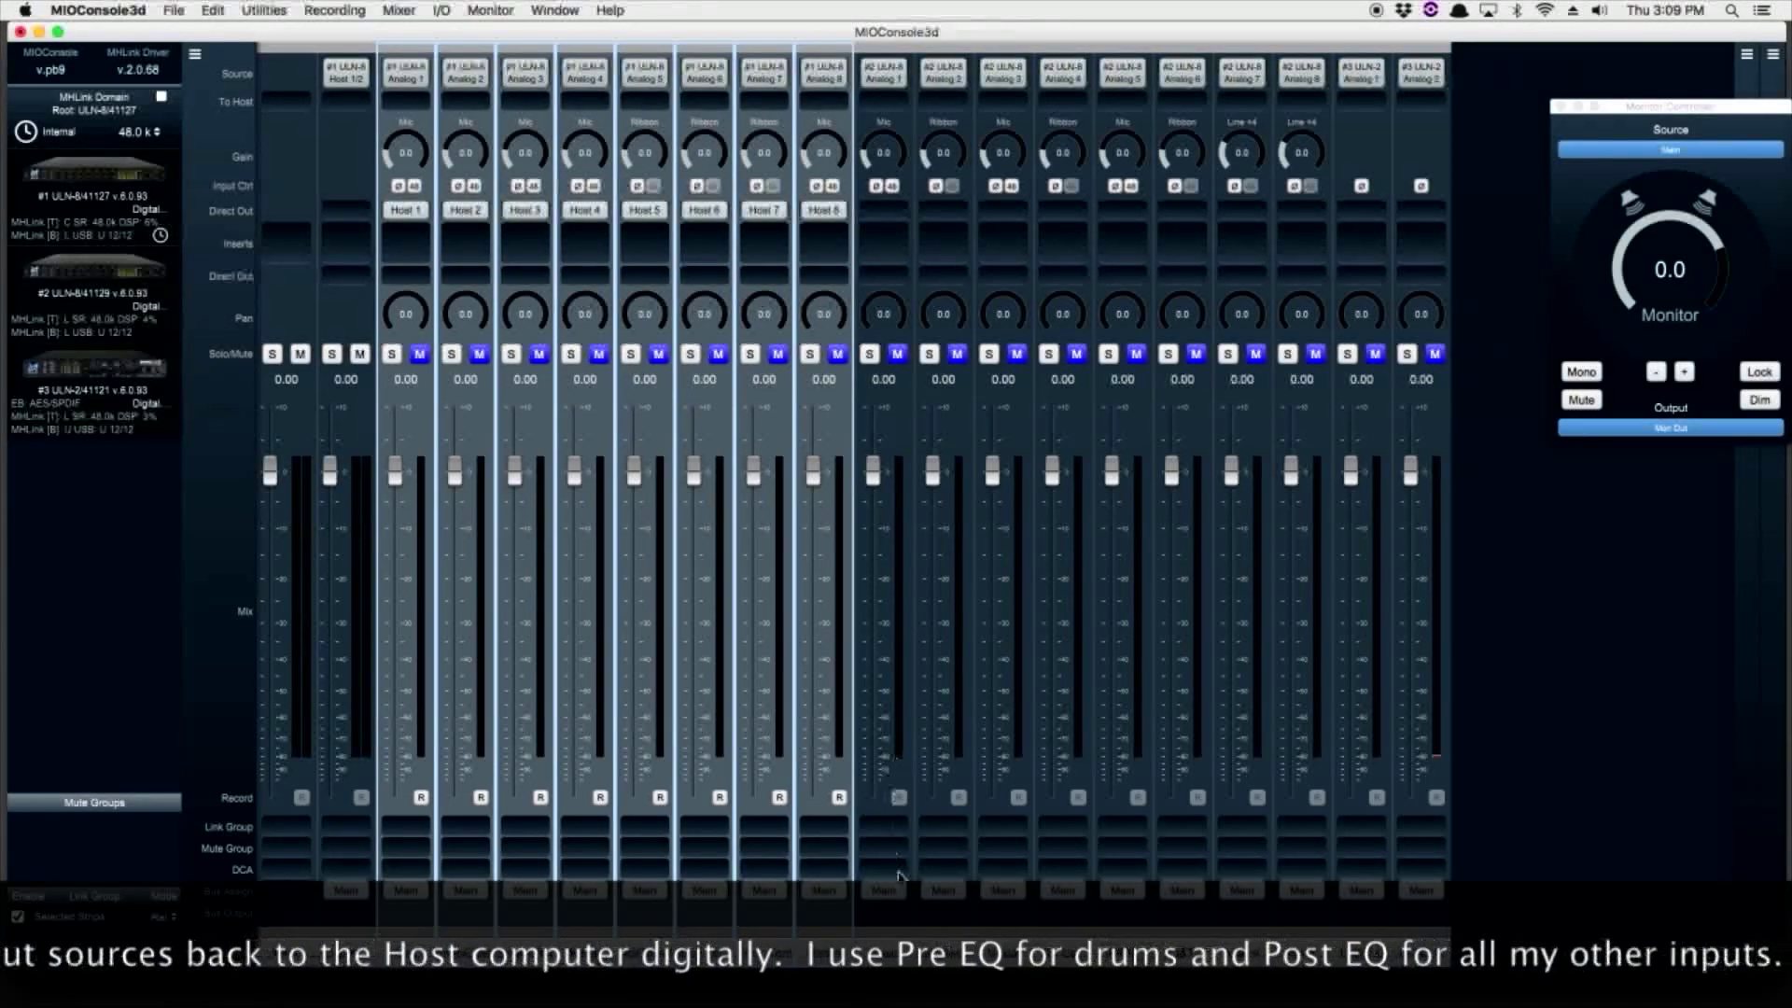
{"action": "left_click", "coordinate": [883, 73]}
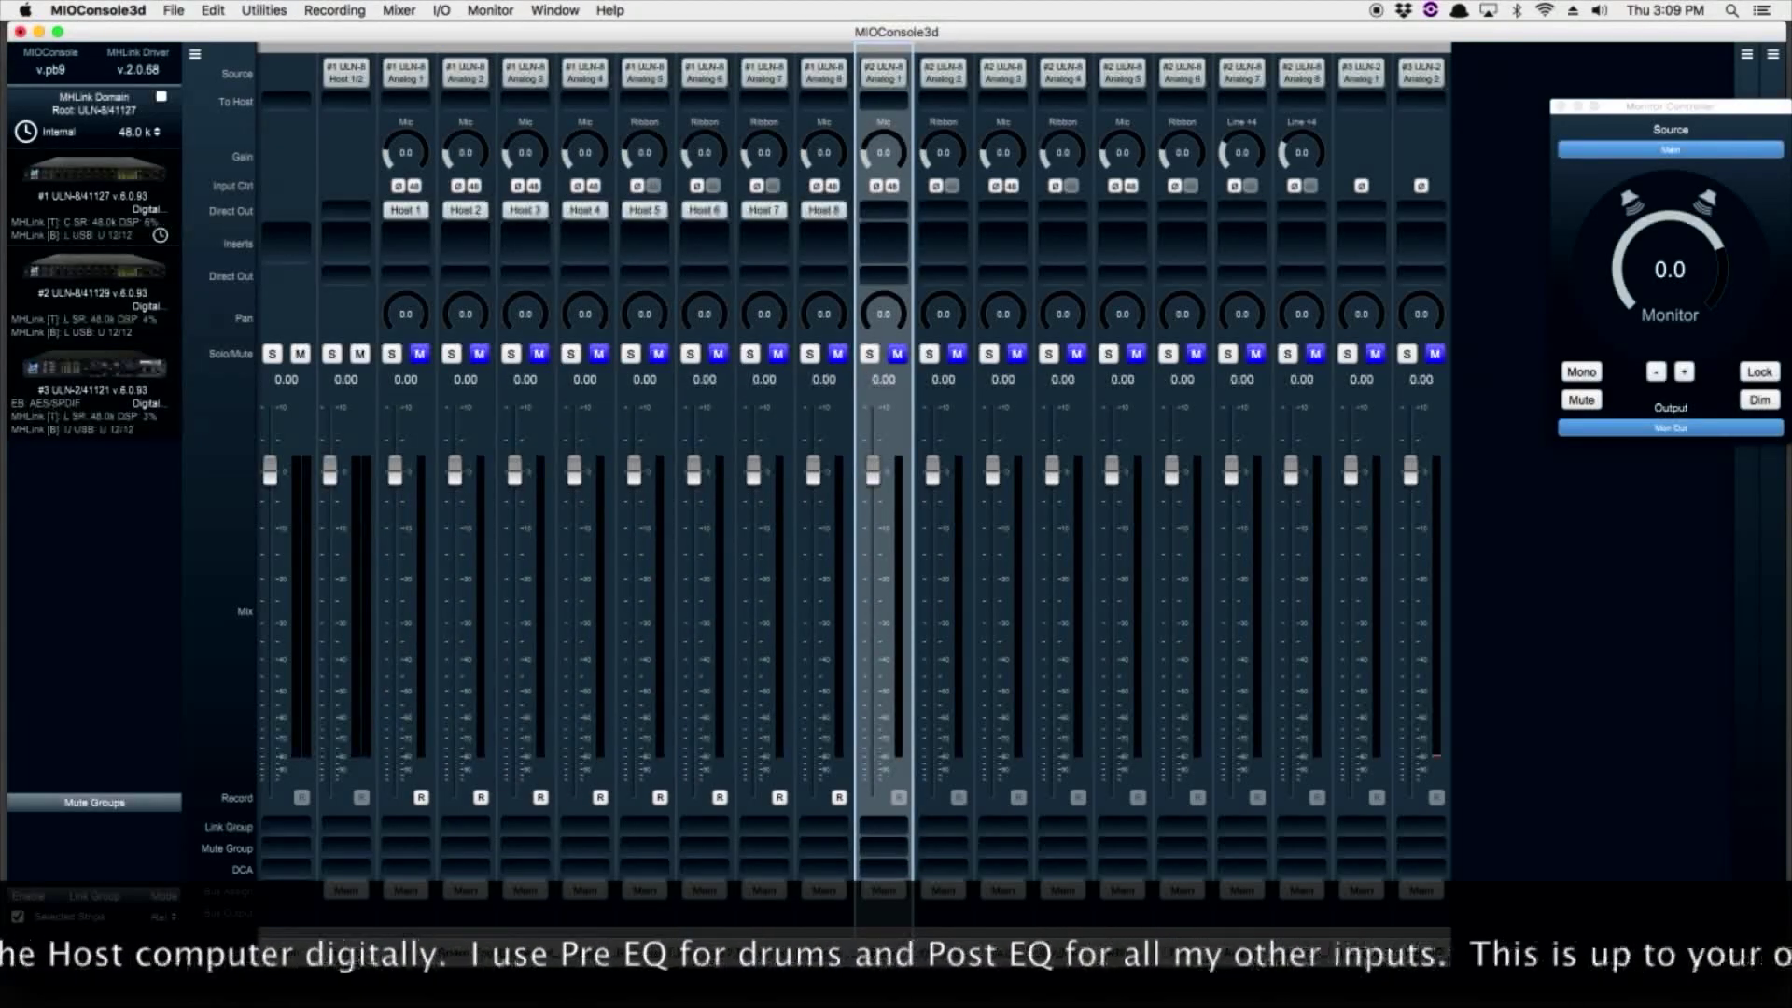
{"action": "left_click", "coordinate": [1421, 72], "text": "shift"}
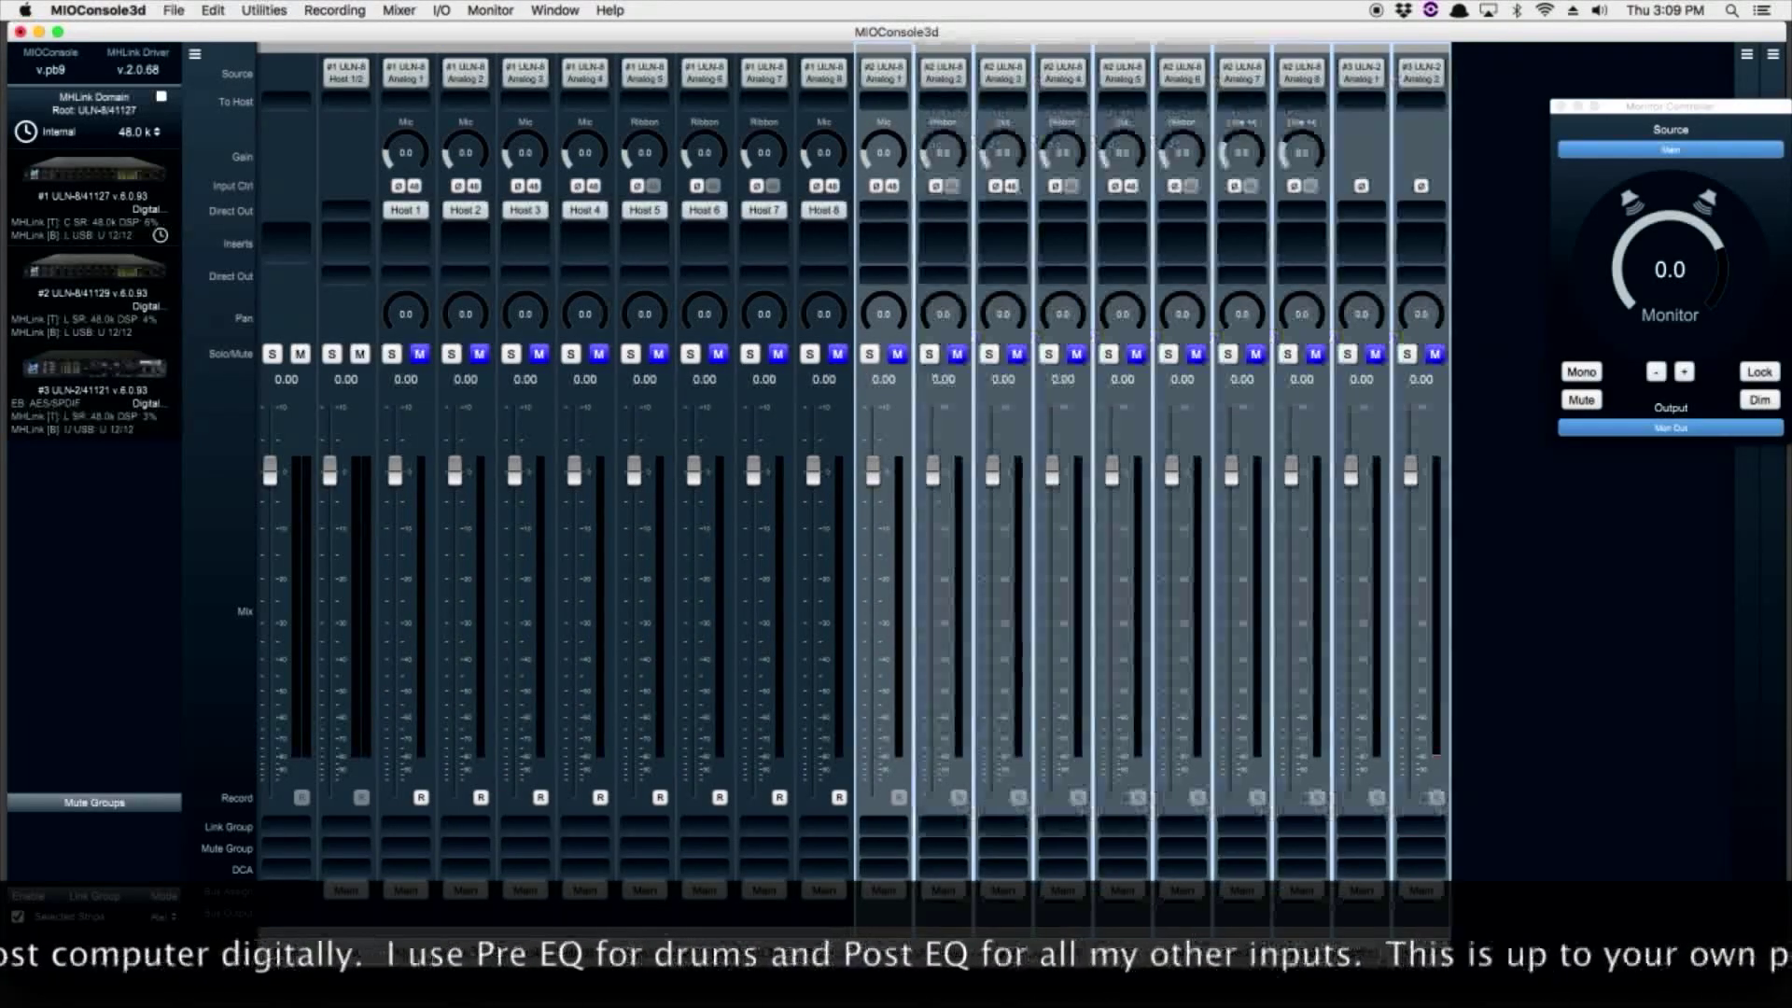
Cascade the Bass–ULN2 R post-EQ direct outs to Host 9–Host 18, then clear the selection
{"action": "left_click", "coordinate": [885, 278]}
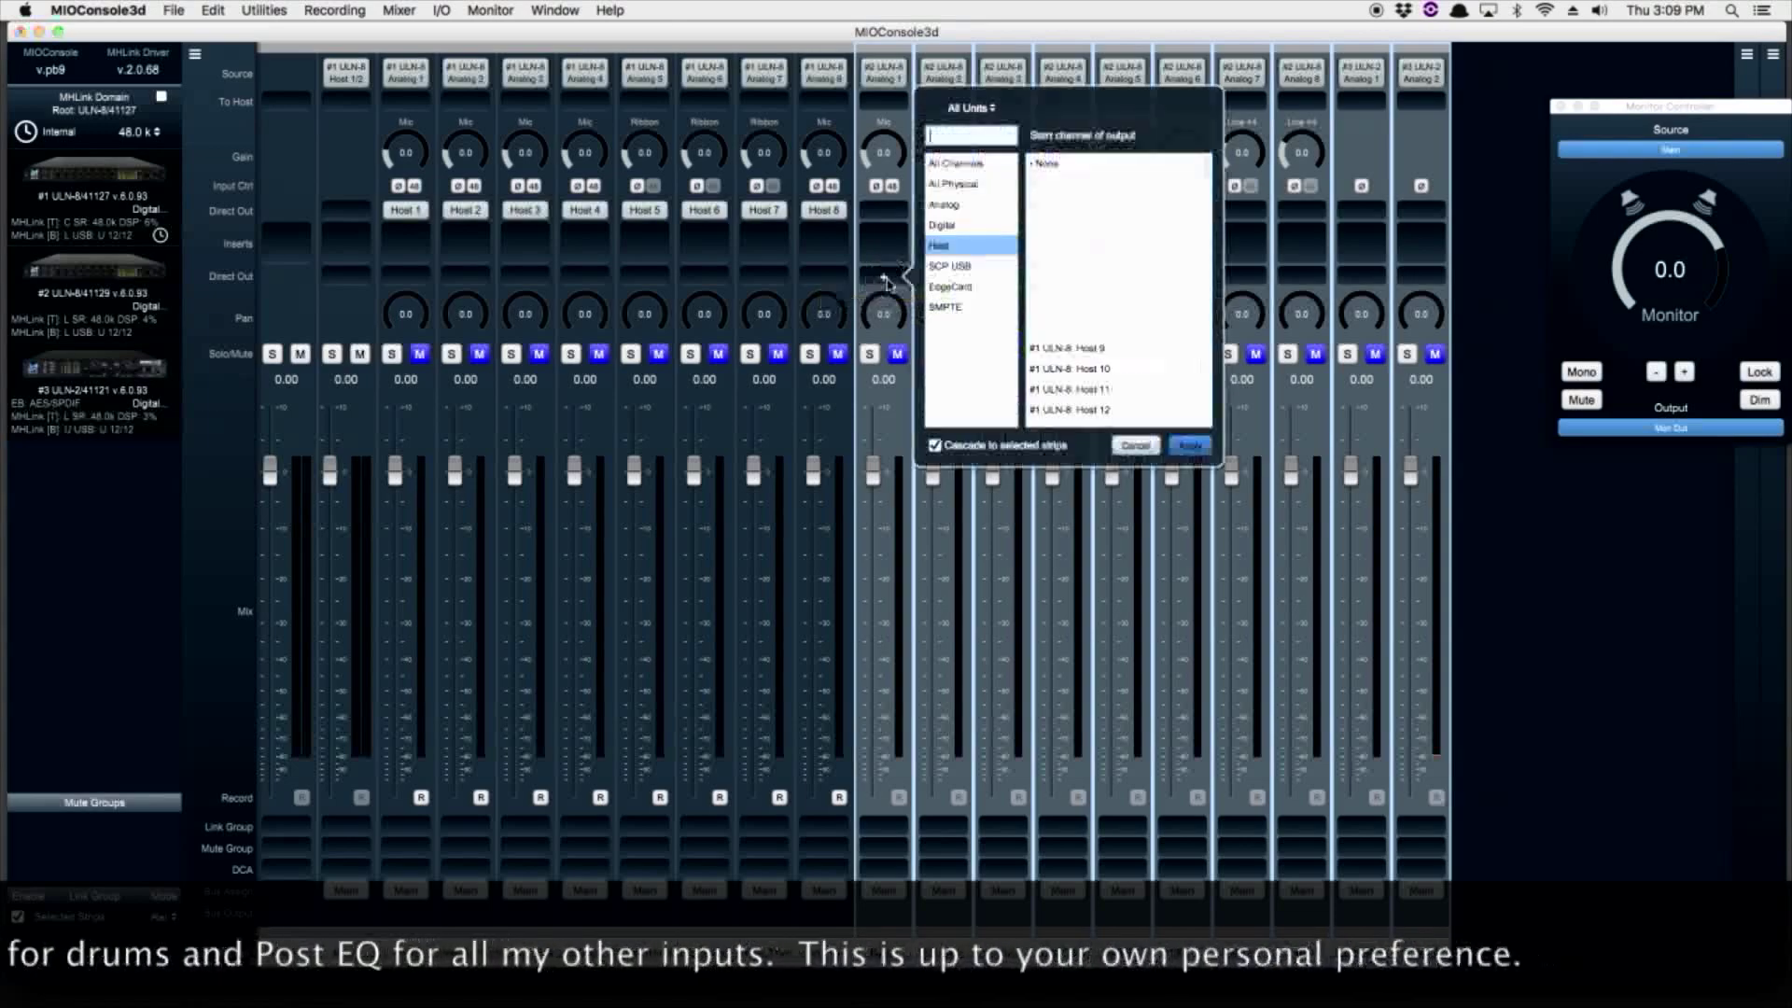
{"action": "left_click", "coordinate": [1106, 349]}
{"action": "scroll", "coordinate": [1129, 373], "scroll_direction": "down", "scroll_amount": 3}
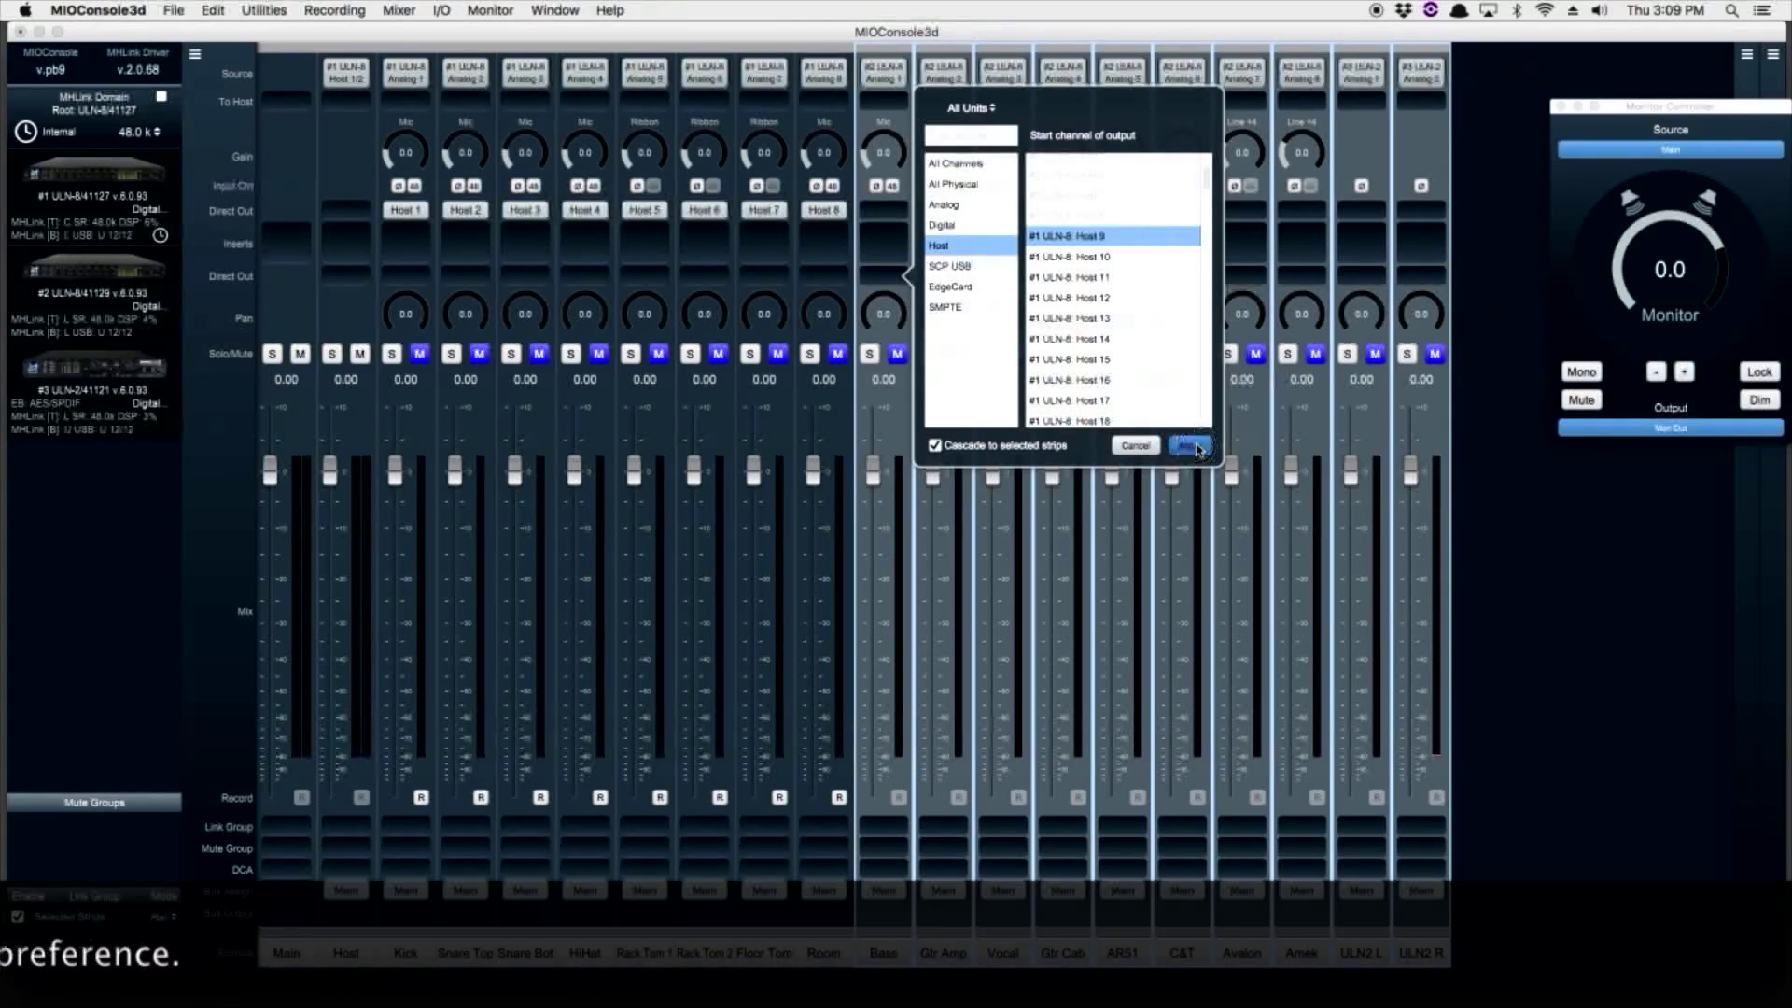
{"action": "left_click", "coordinate": [1187, 446]}
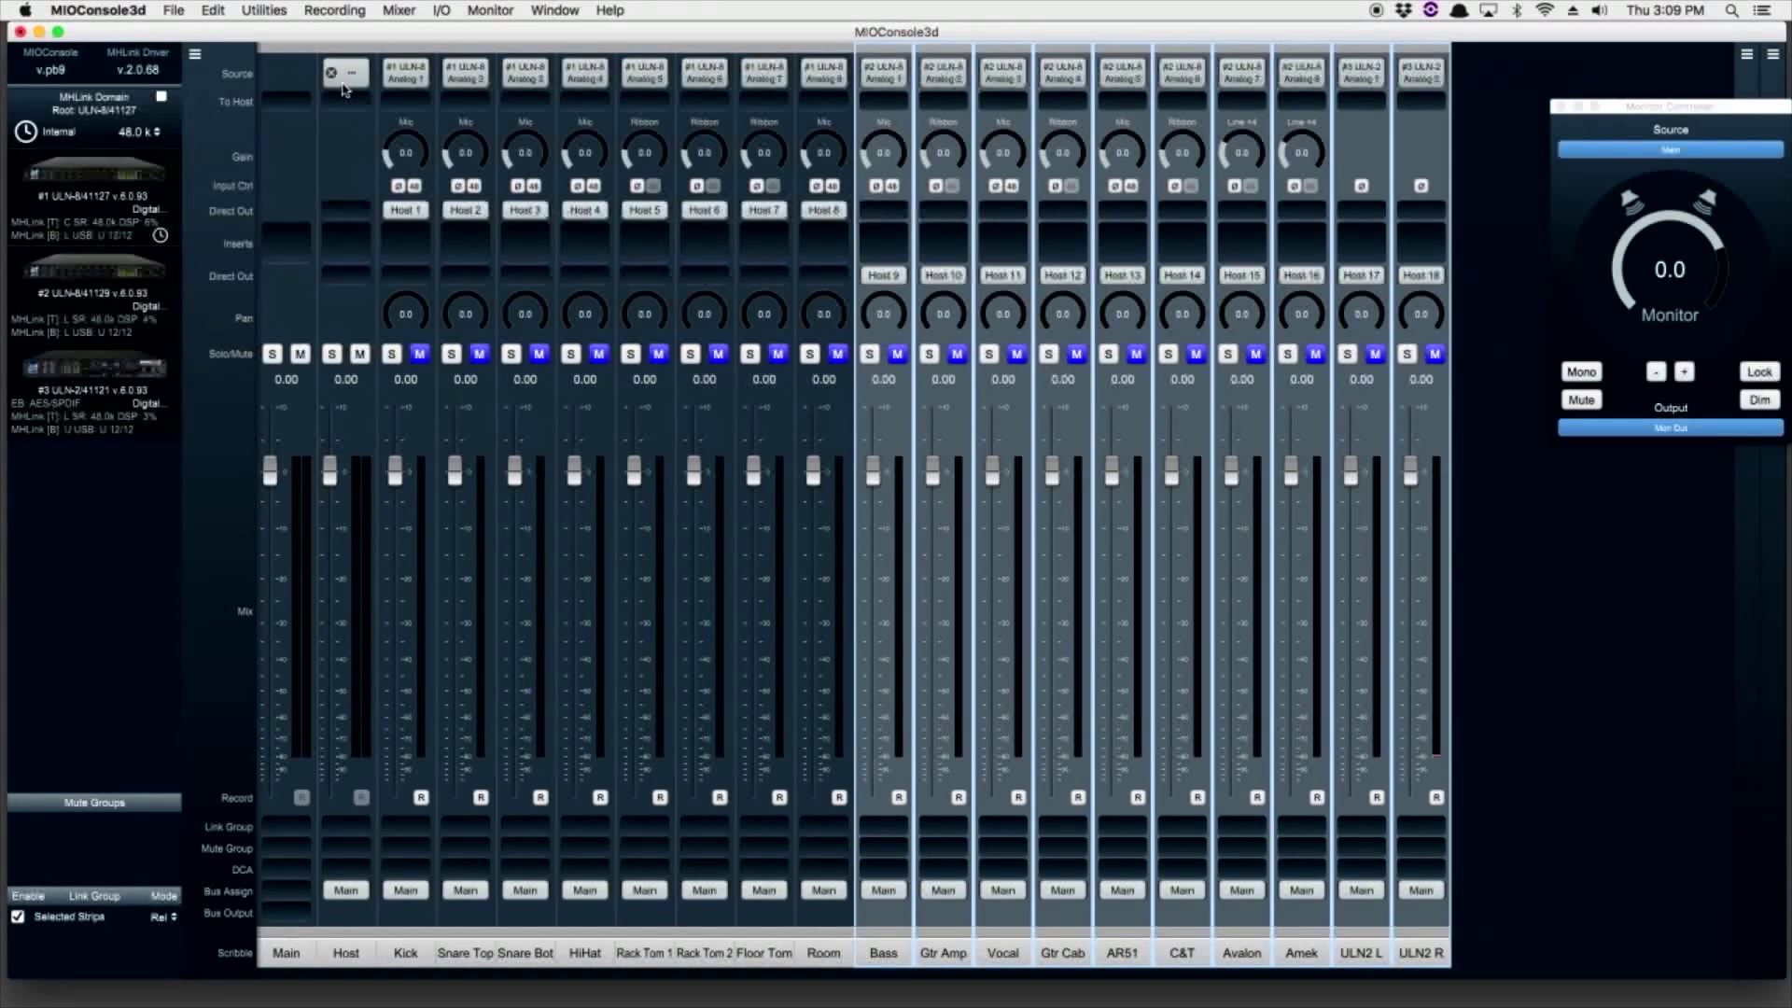
{"action": "left_click", "coordinate": [196, 526]}
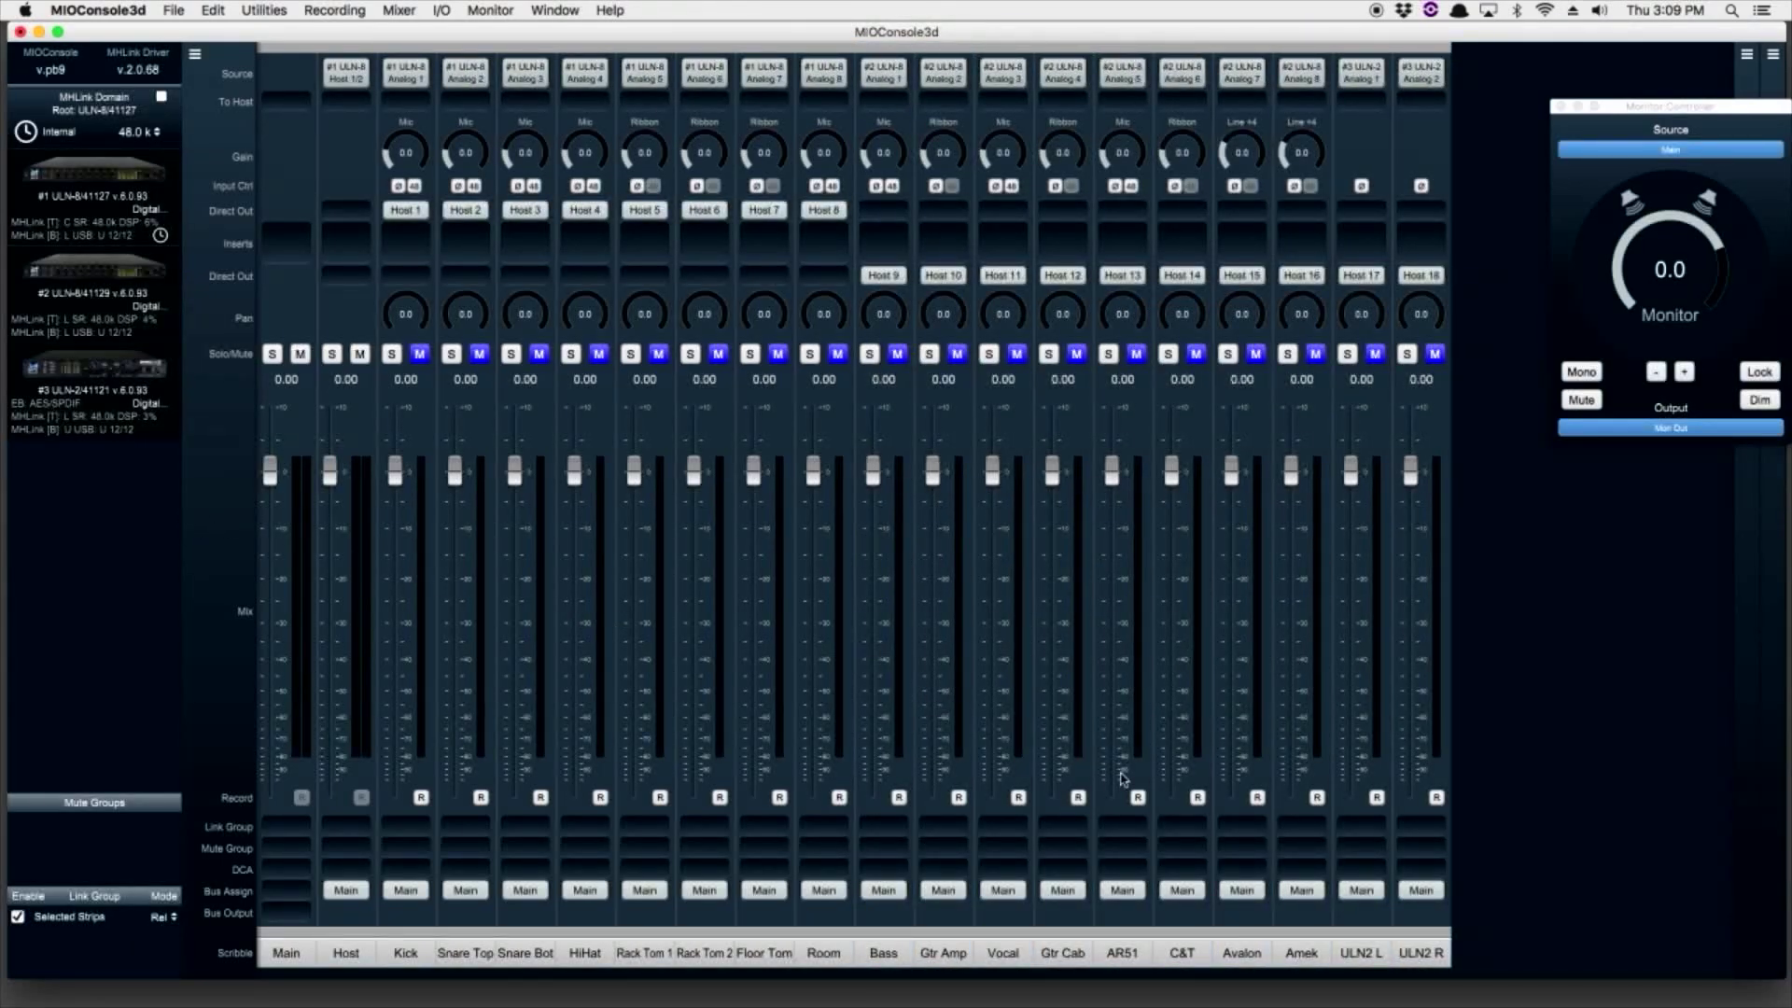
{"action": "left_click", "coordinate": [1425, 953]}
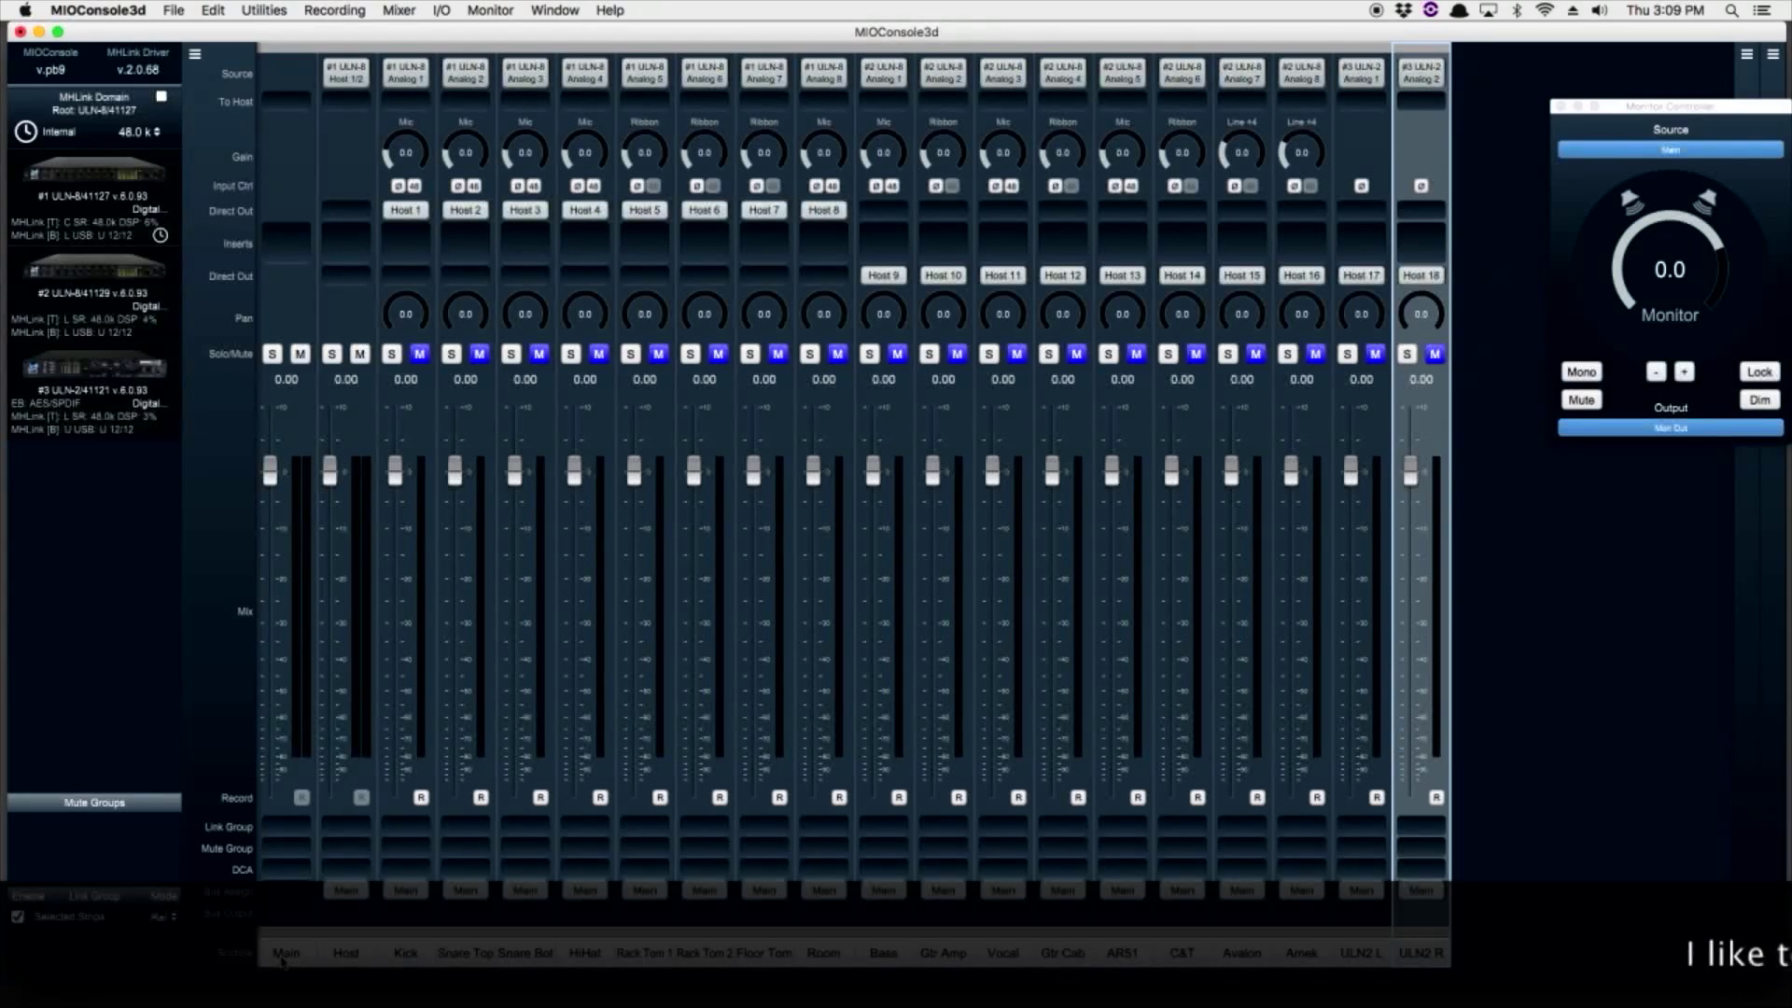
Select all strips from Host through ULN2 R and set their mixer strip width to Narrow
{"action": "left_click", "coordinate": [283, 958], "text": "shift"}
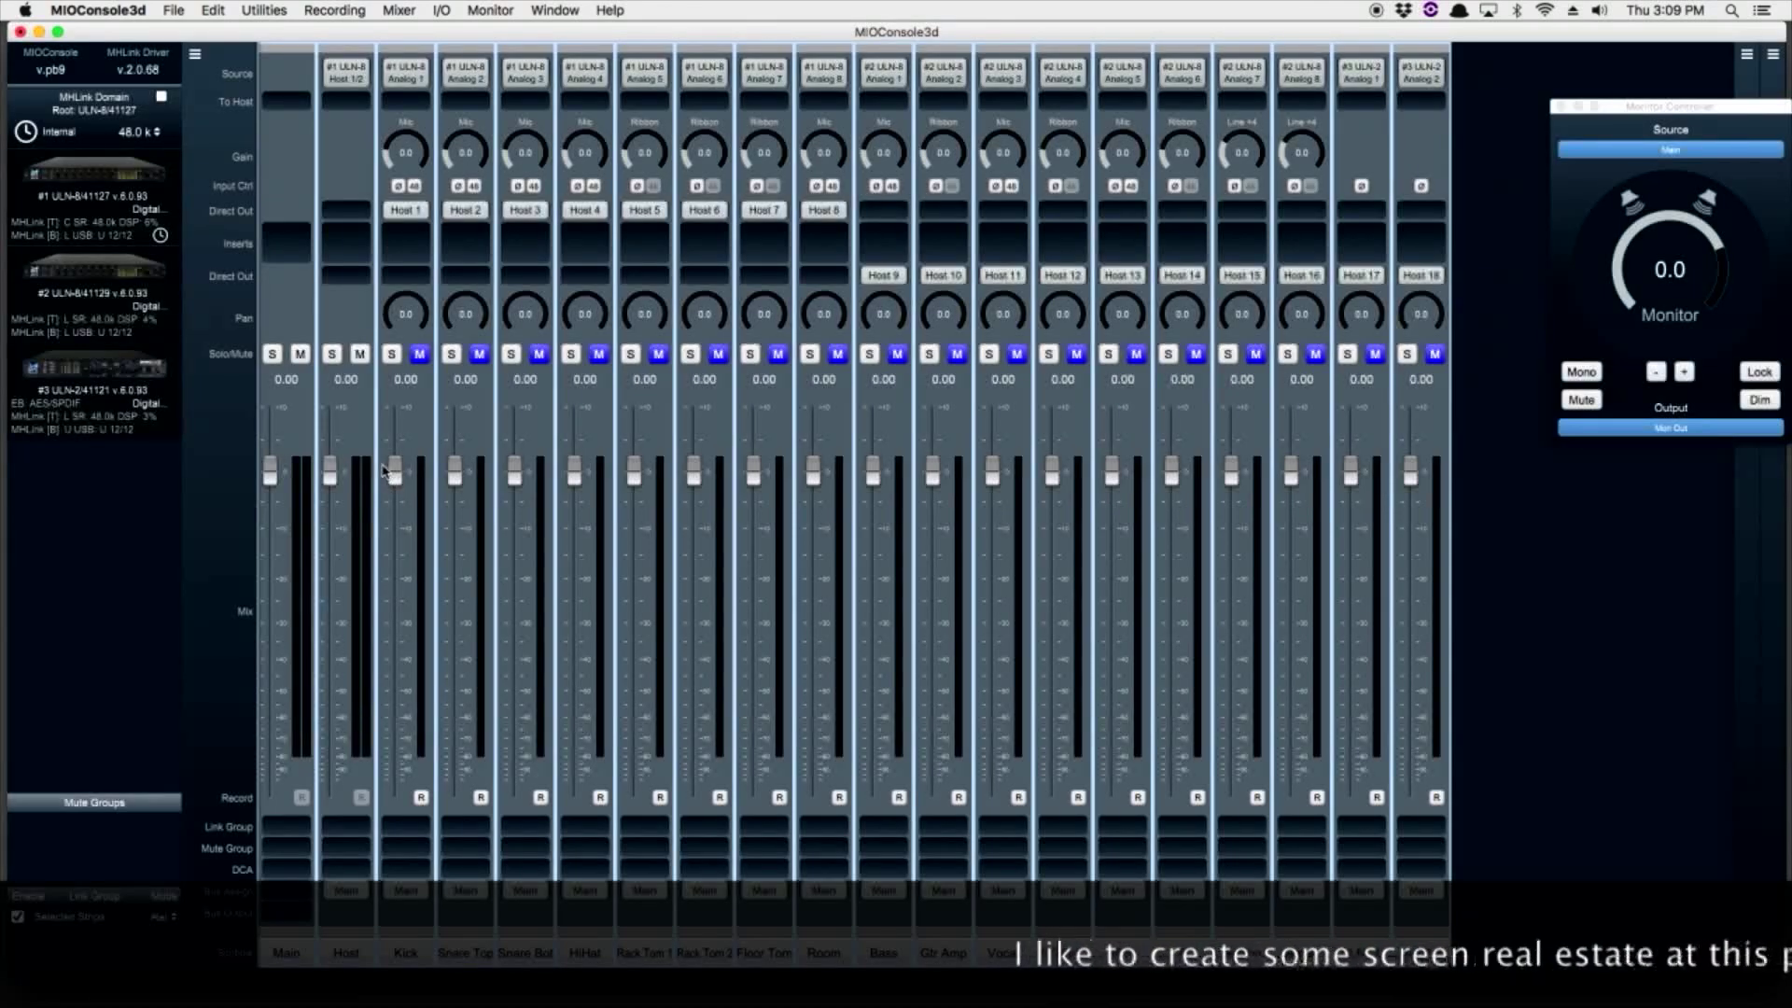
{"action": "left_click", "coordinate": [398, 10]}
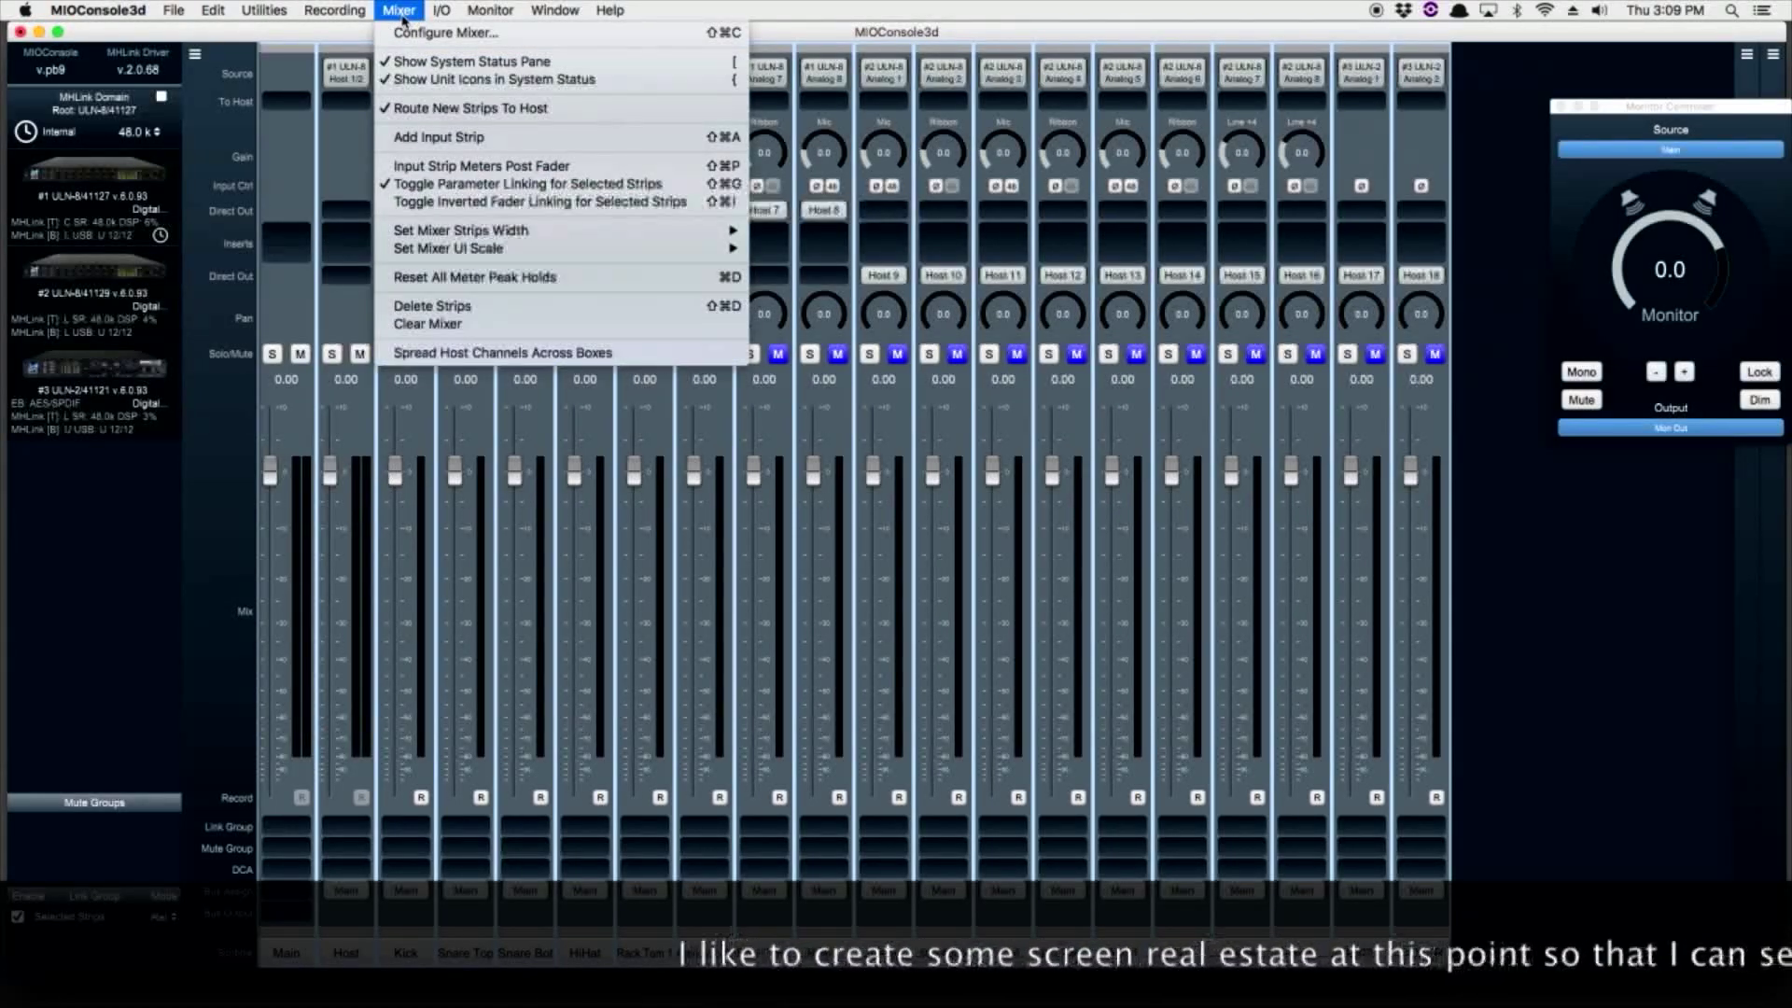
{"action": "mouse_move", "coordinate": [485, 231]}
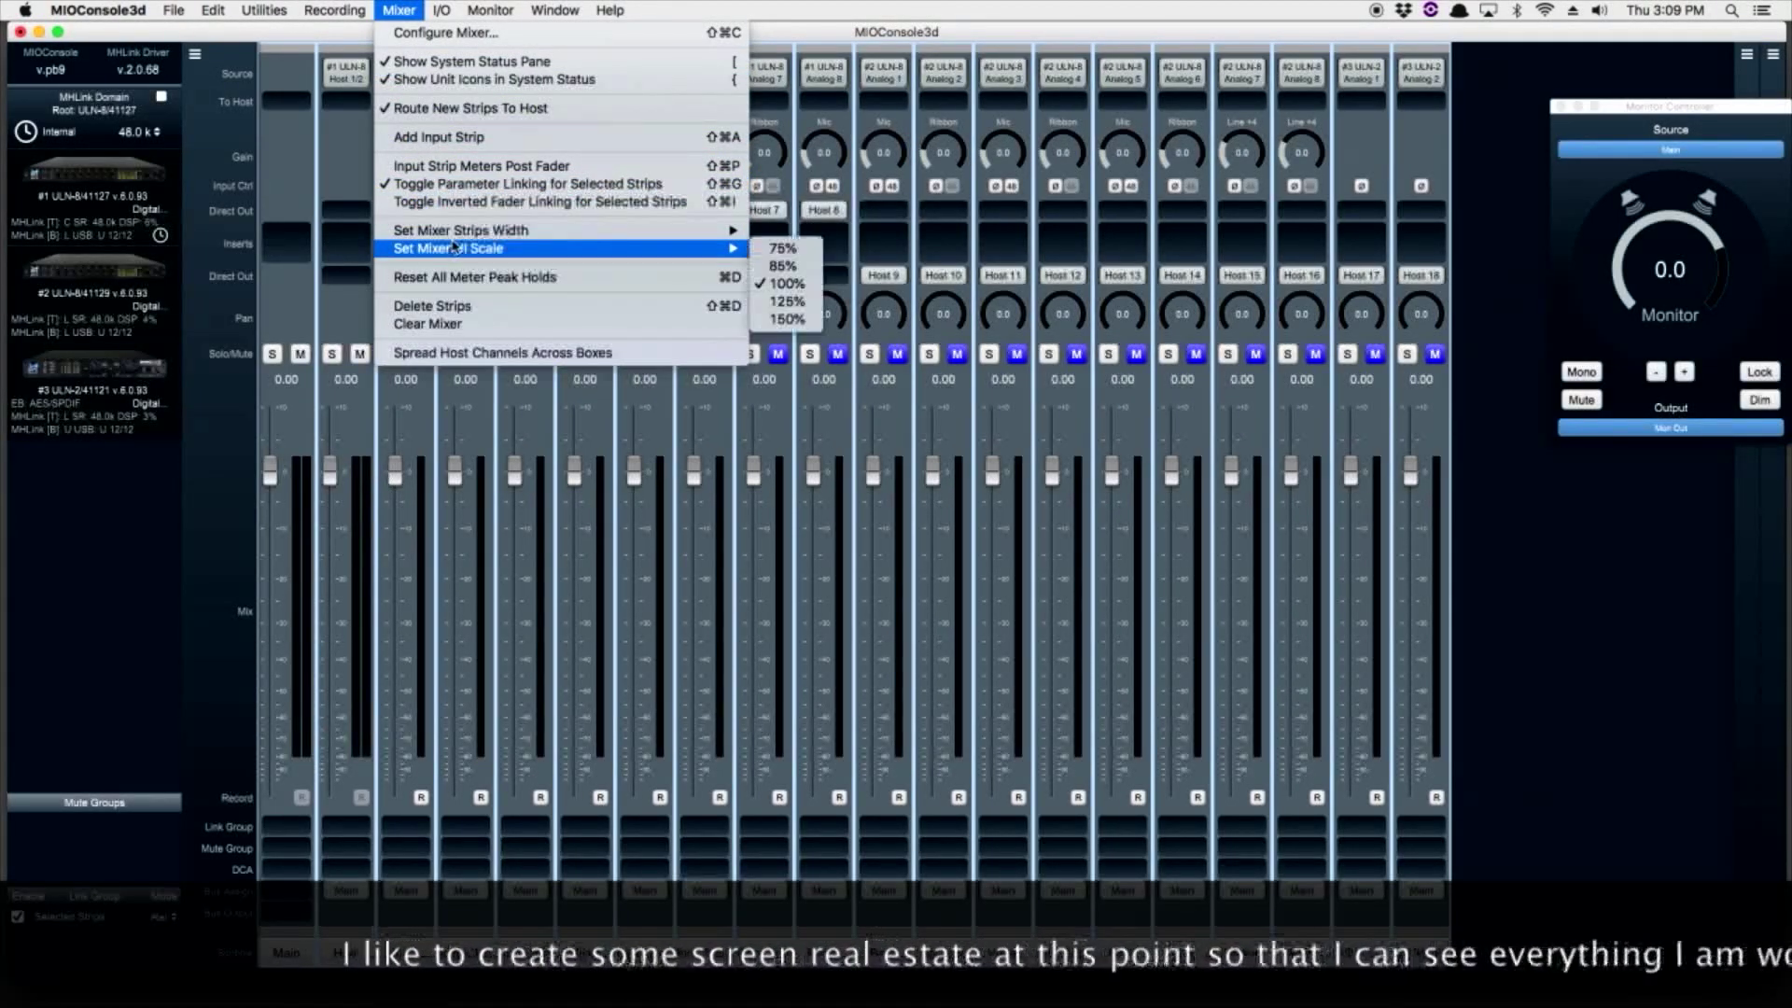
{"action": "left_click", "coordinate": [776, 232]}
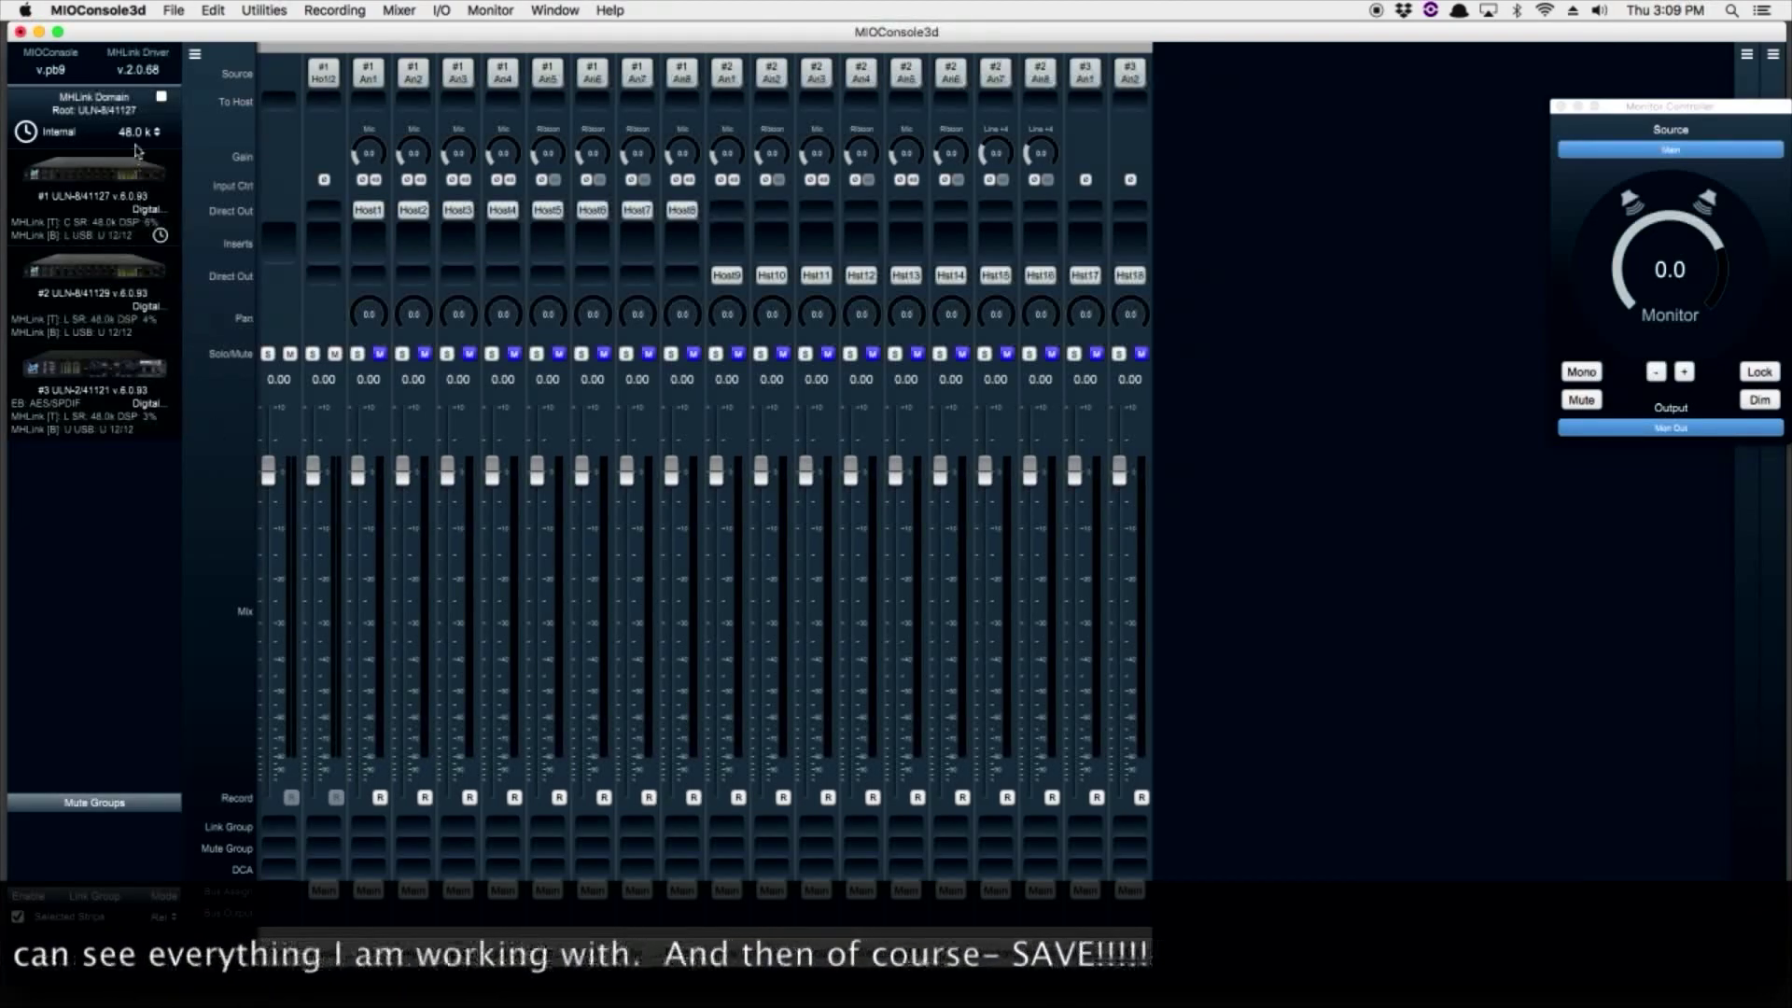
Save the console setup as a new file, starting to type the name 'Create DAW 122'
{"action": "left_click", "coordinate": [174, 10]}
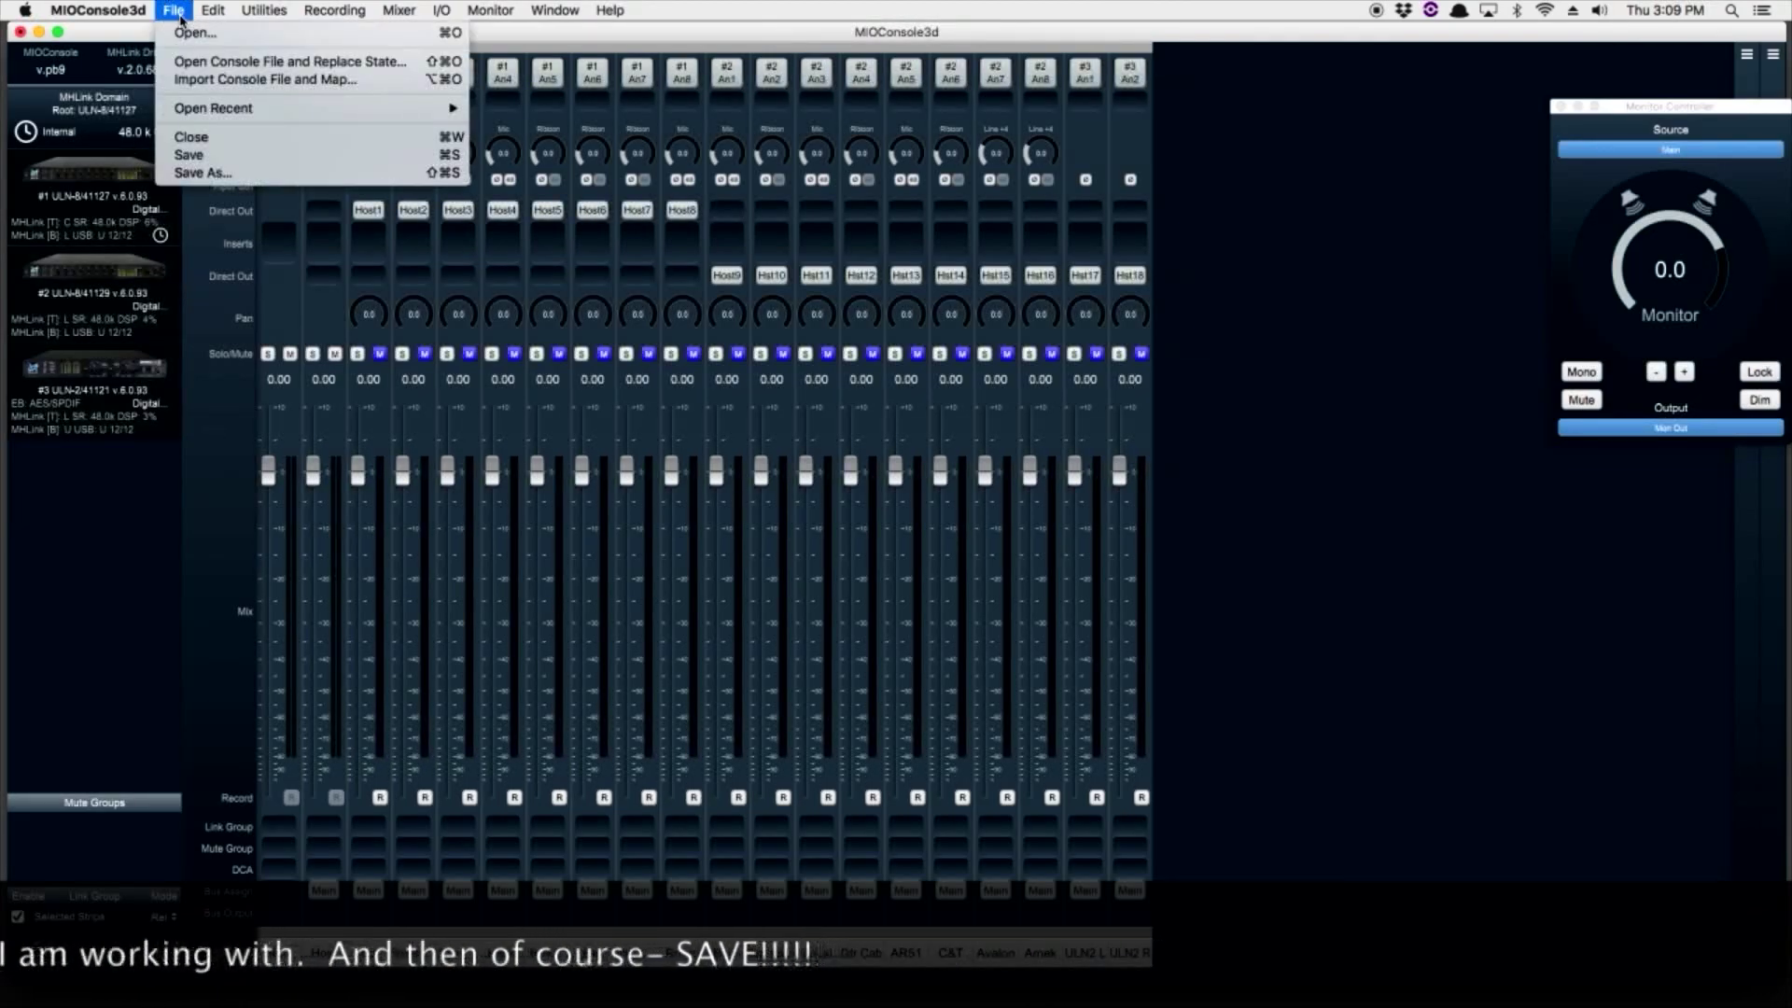
{"action": "left_click", "coordinate": [229, 153]}
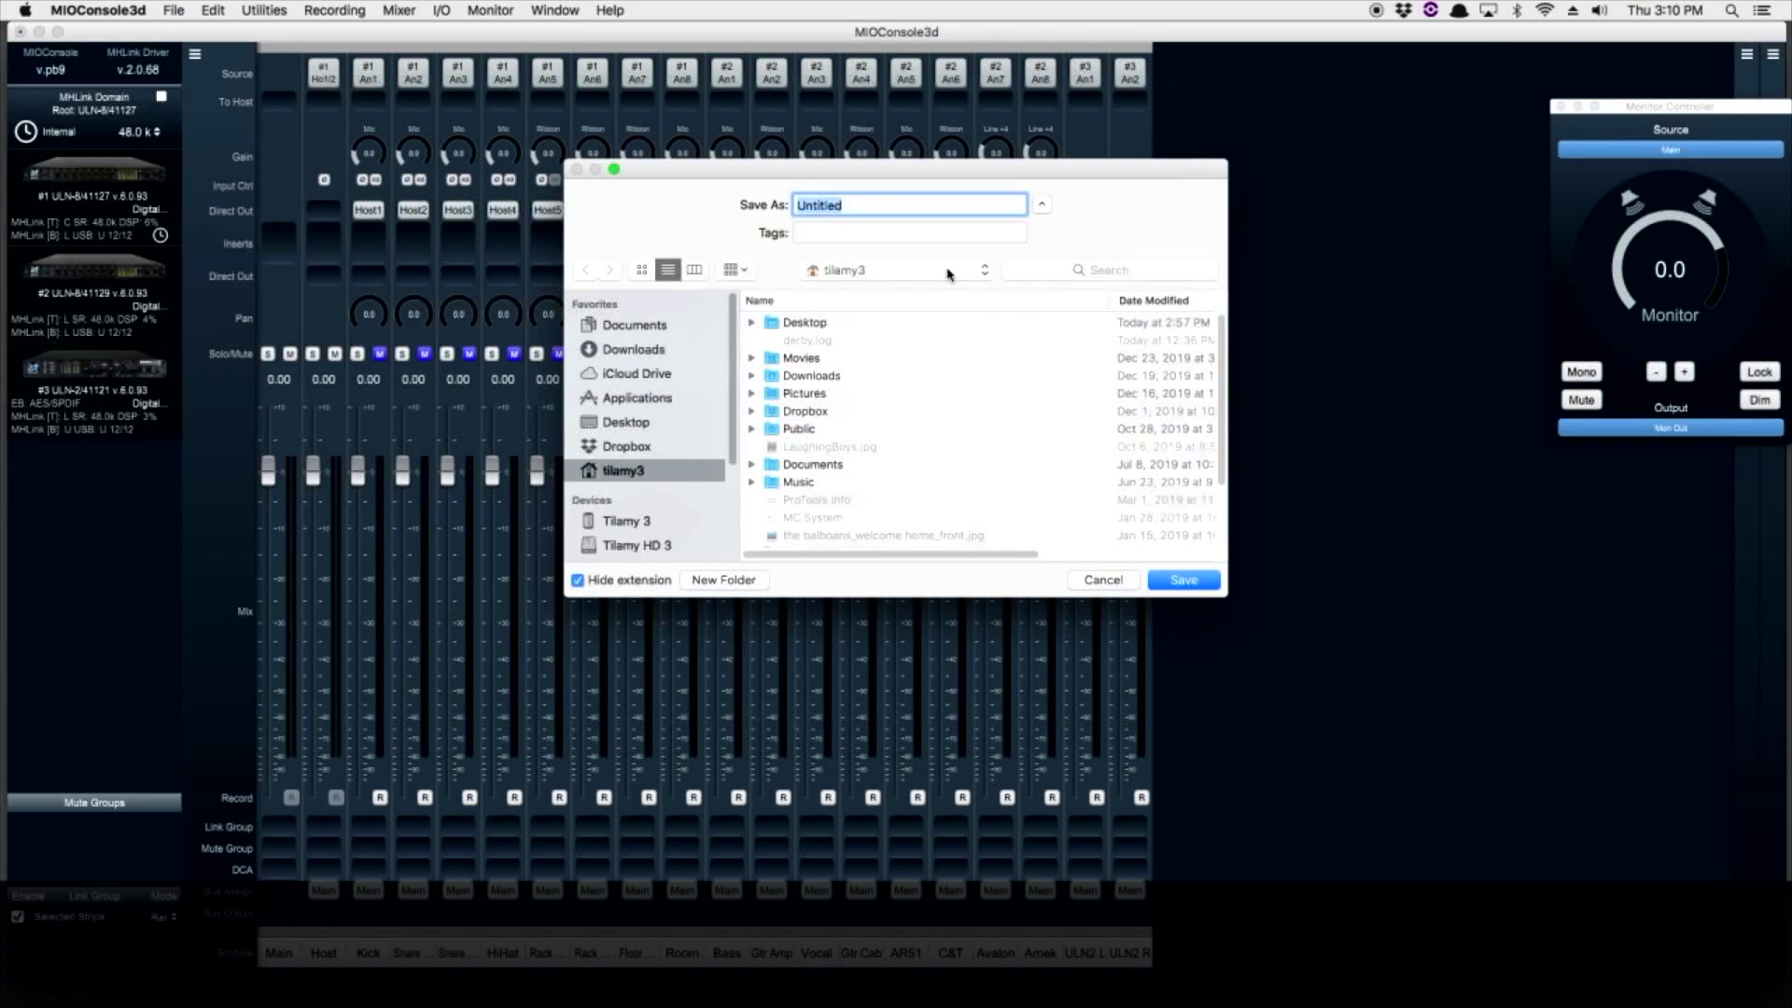
{"action": "type", "text": "Creat"}
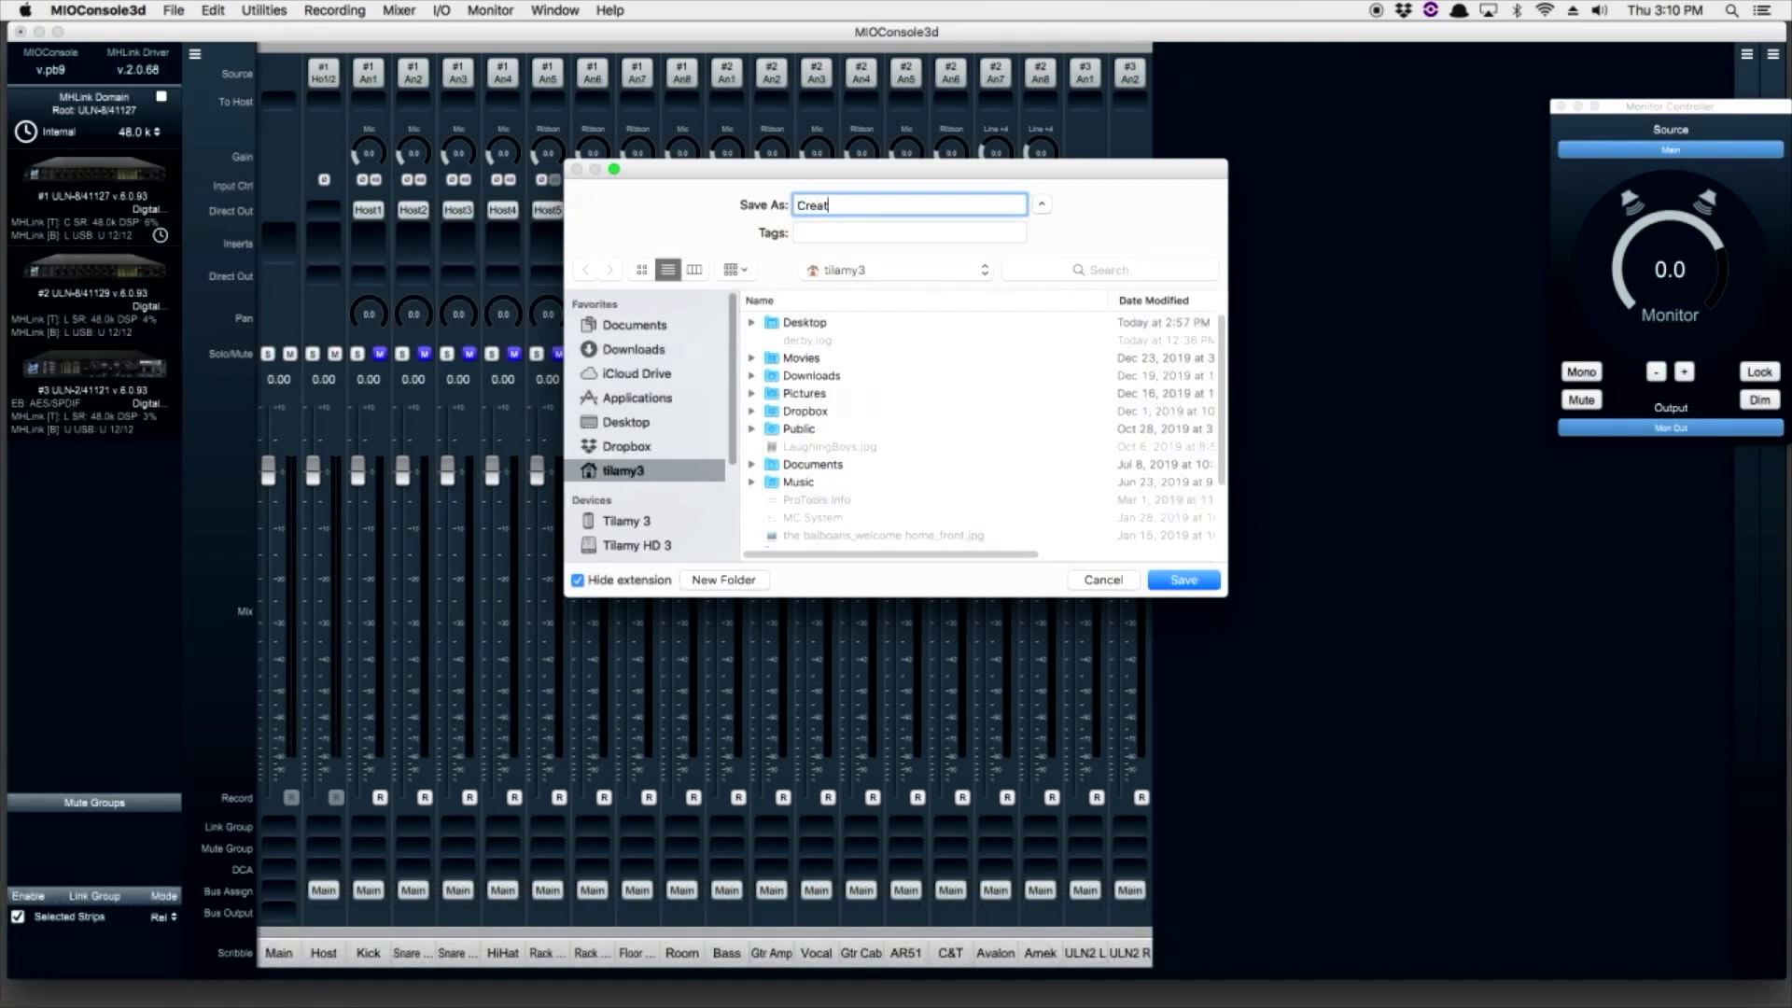